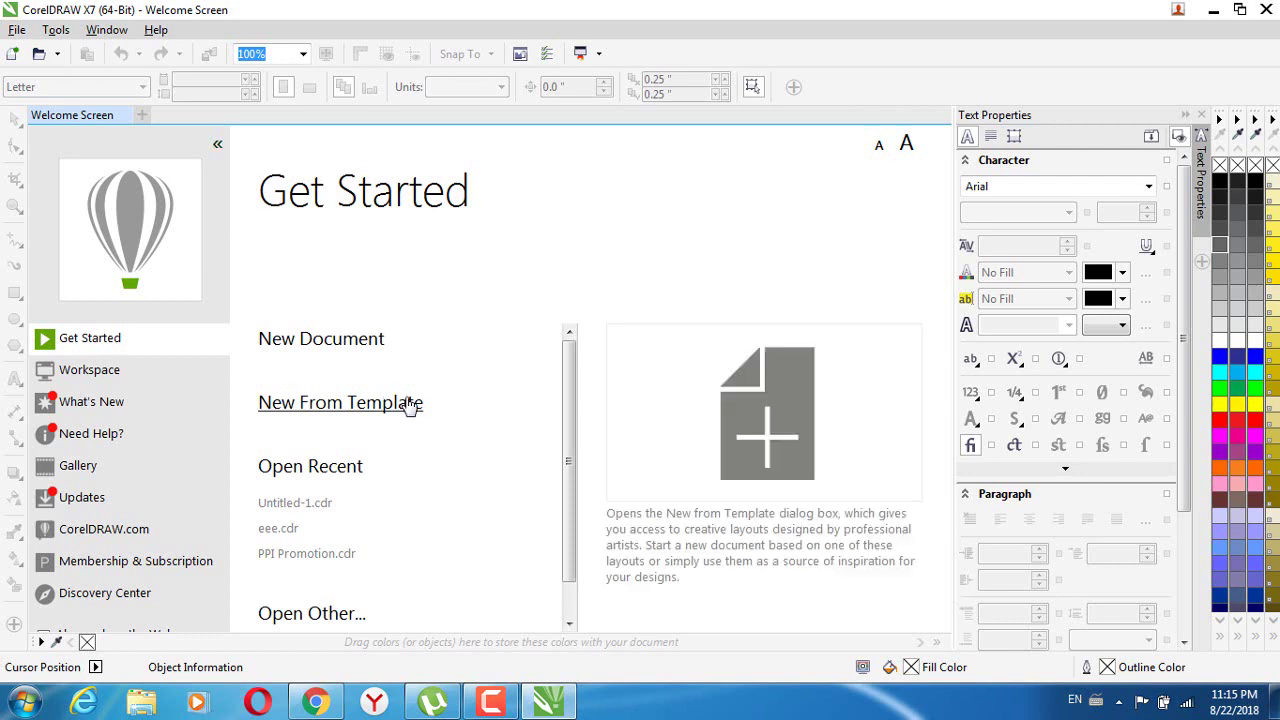
# Step: Start a new document and name it "My Document"
pyautogui.click(338, 345)
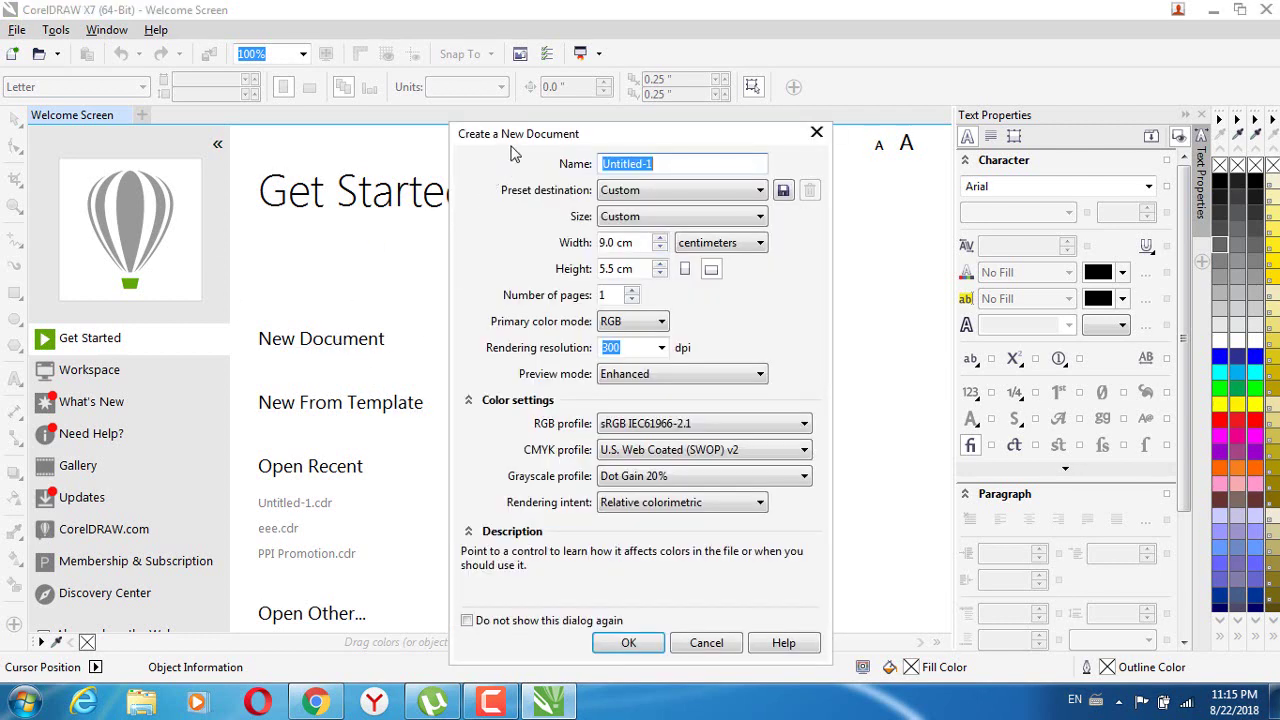
pyautogui.moveTo(508, 124); pyautogui.dragTo(491, 38)
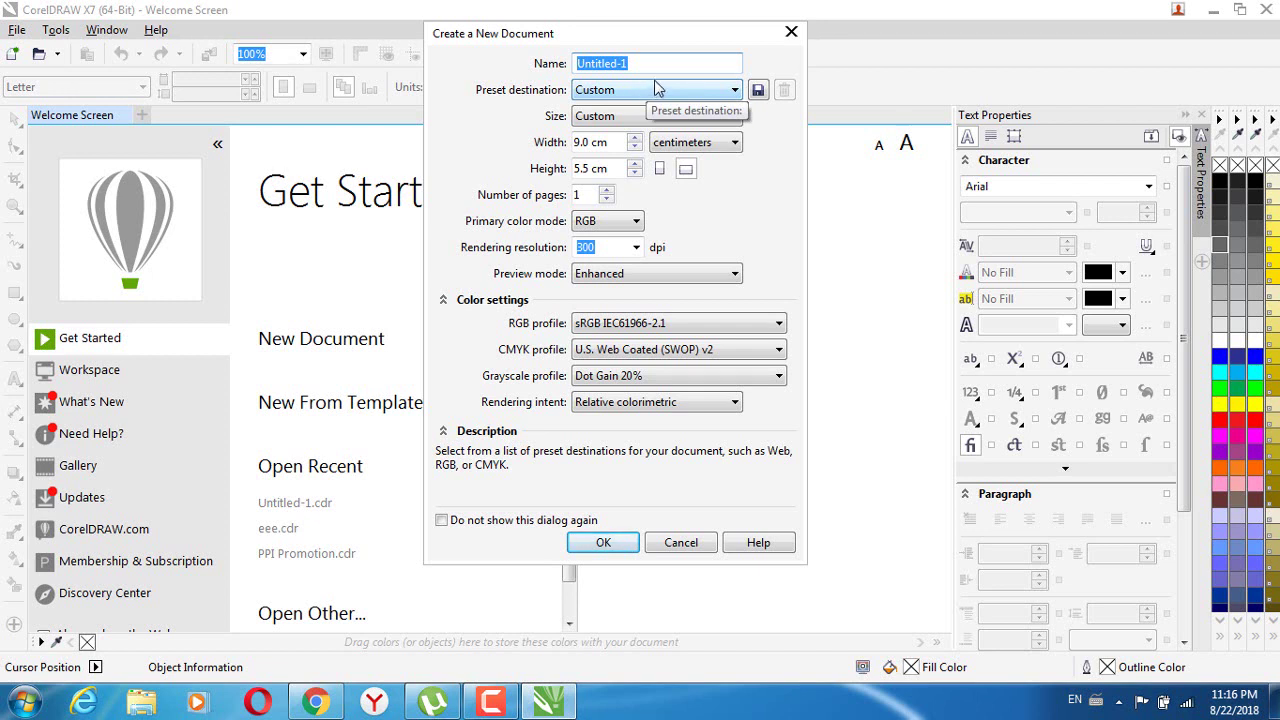
pyautogui.write('My Document')
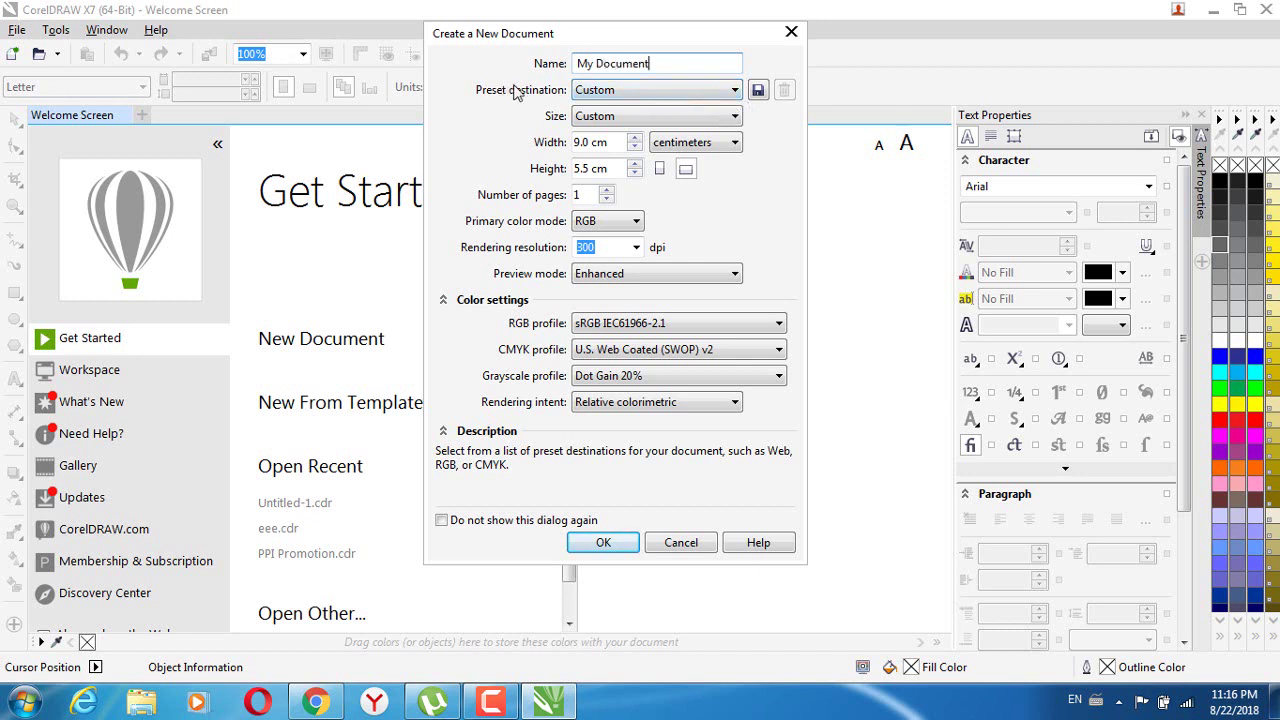
# Step: Examine the preset destinations and the full list of page sizes available for the new document
pyautogui.click(634, 91)
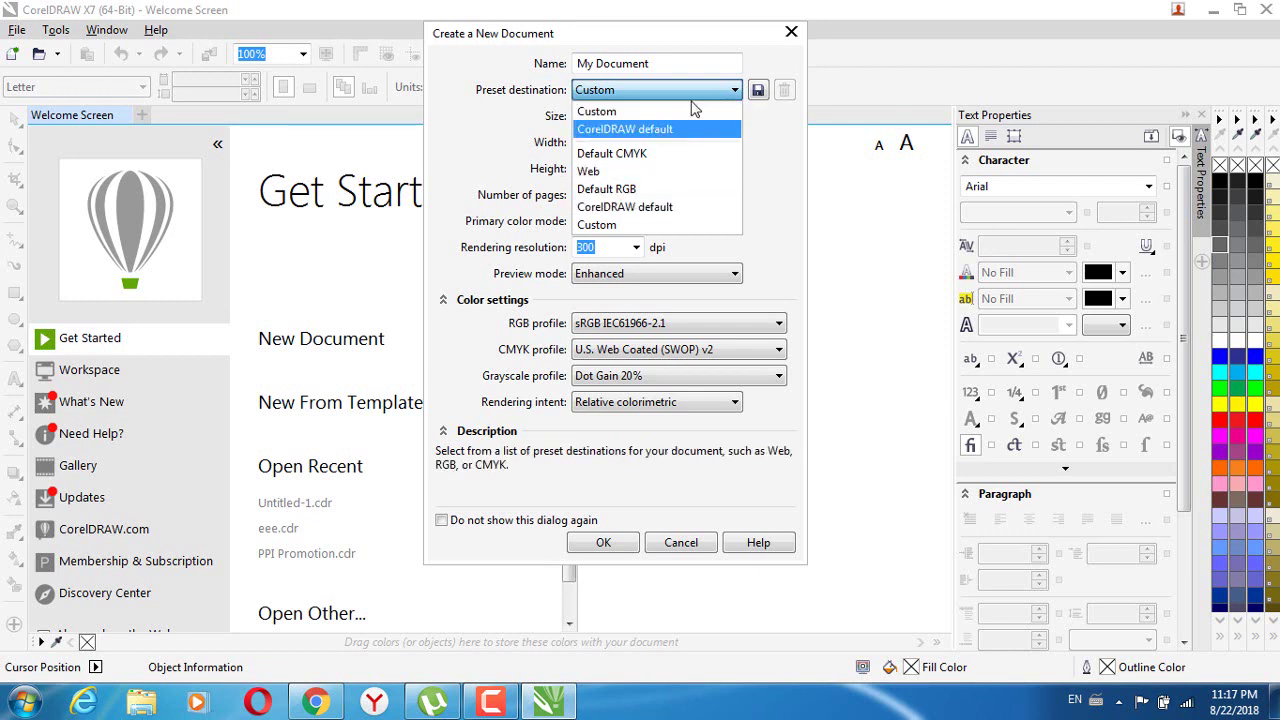
pyautogui.click(486, 97)
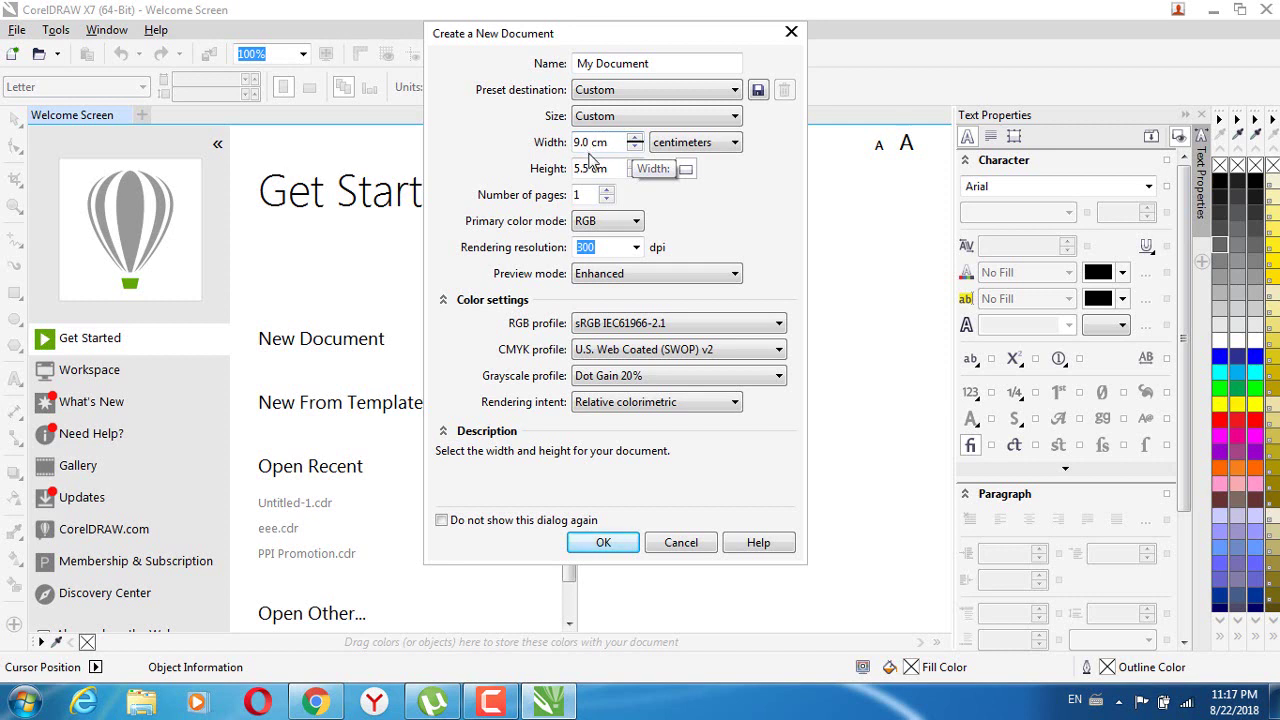
pyautogui.click(632, 117)
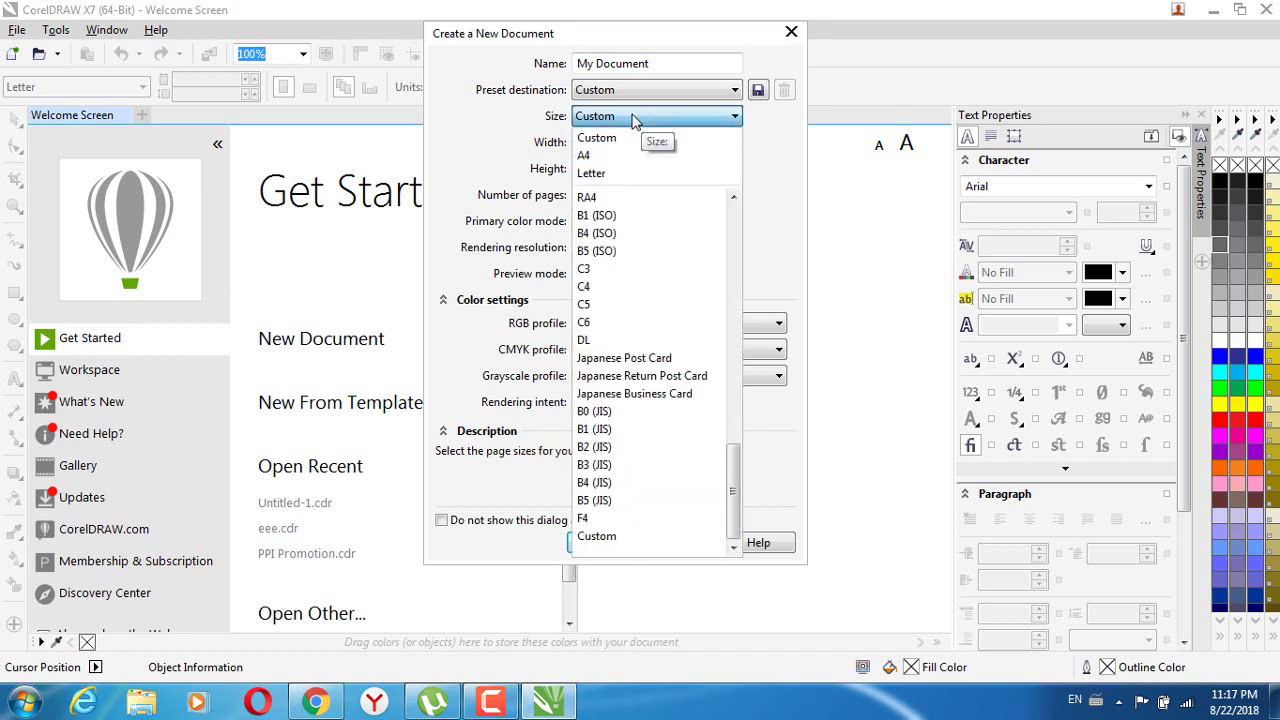
pyautogui.moveTo(737, 494); pyautogui.dragTo(713, 203)
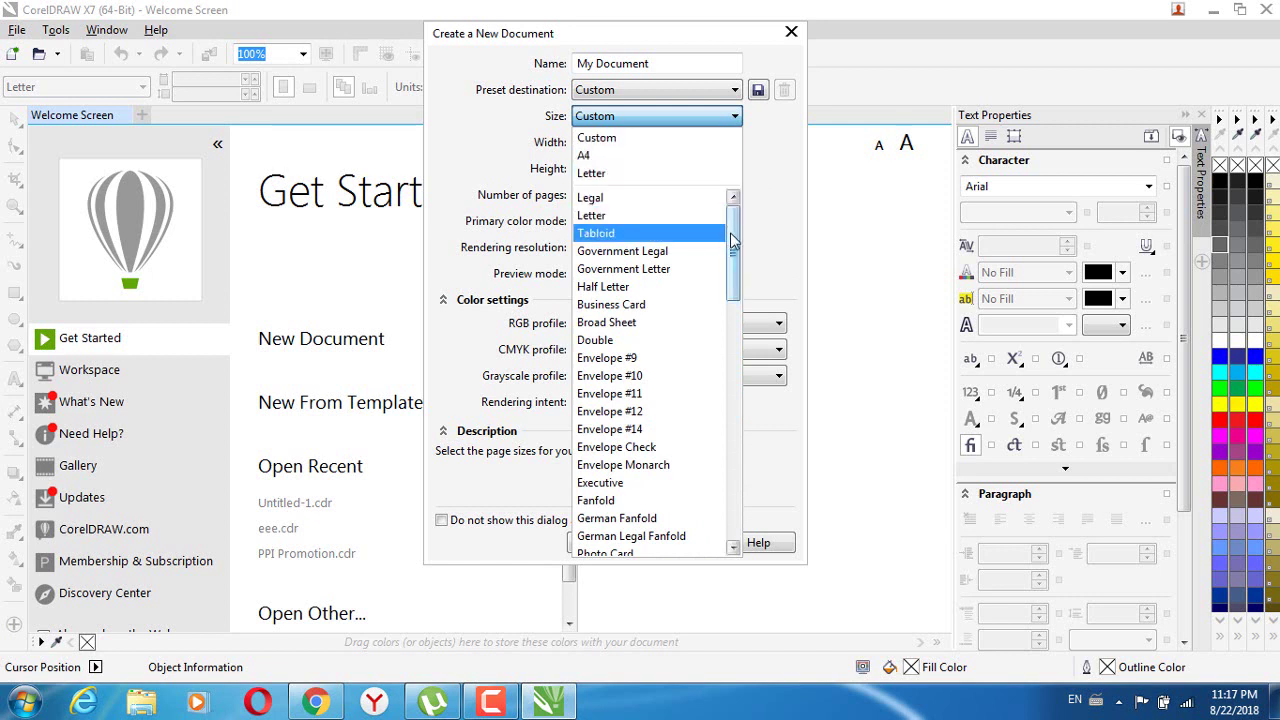
pyautogui.moveTo(733, 240); pyautogui.dragTo(737, 381)
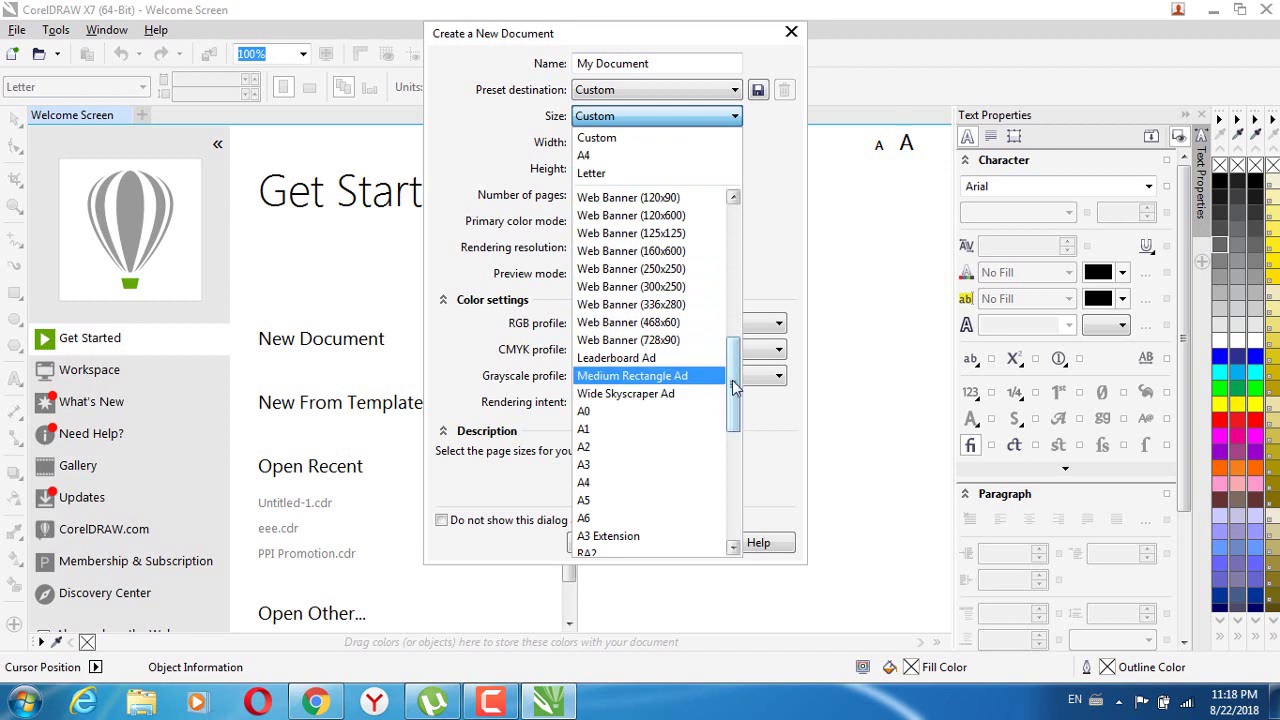
pyautogui.moveTo(736, 386); pyautogui.dragTo(737, 417)
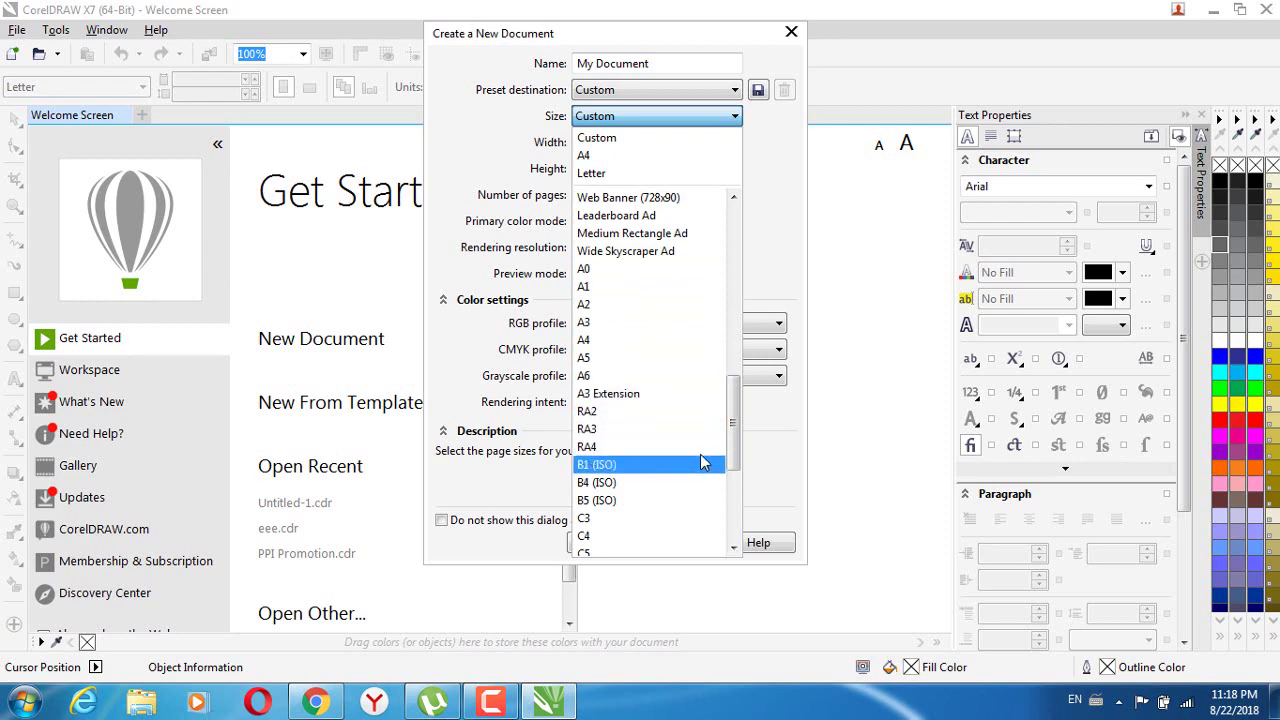
pyautogui.moveTo(735, 436); pyautogui.dragTo(718, 264)
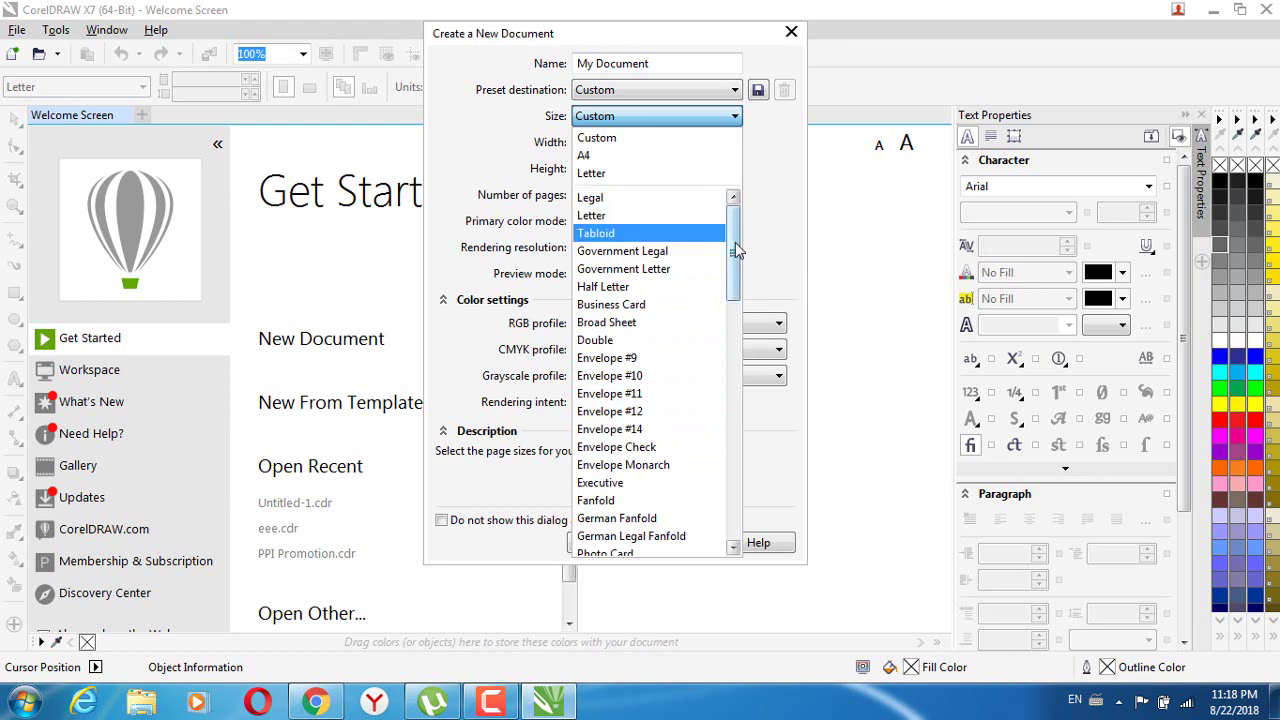
pyautogui.scroll(-20, 737, 254)
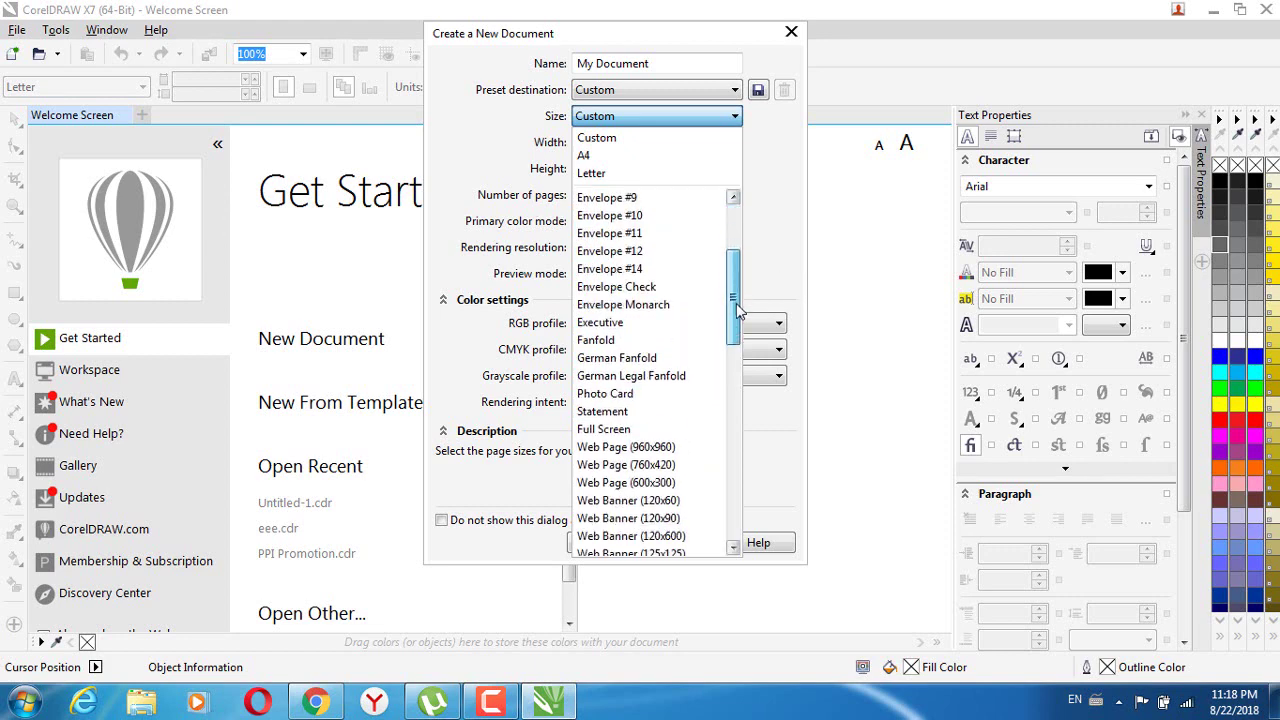
pyautogui.scroll(16, 737, 258)
pyautogui.scroll(5, 737, 258)
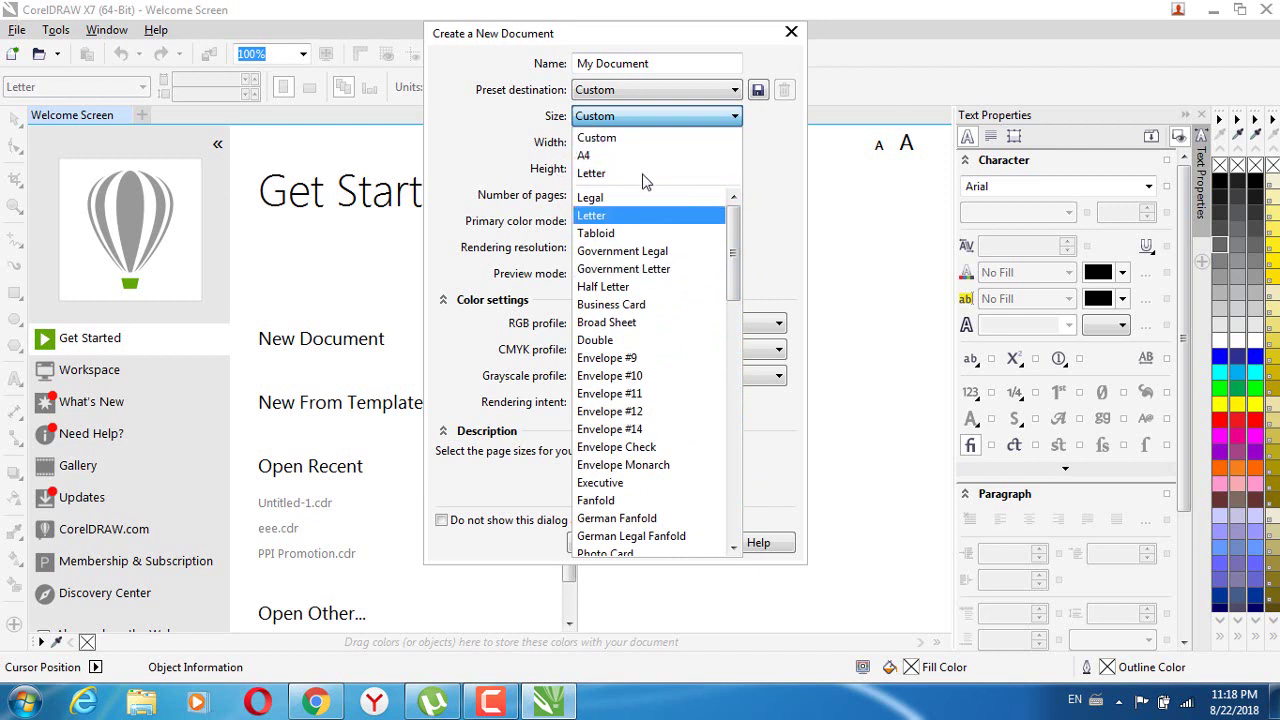
pyautogui.click(778, 172)
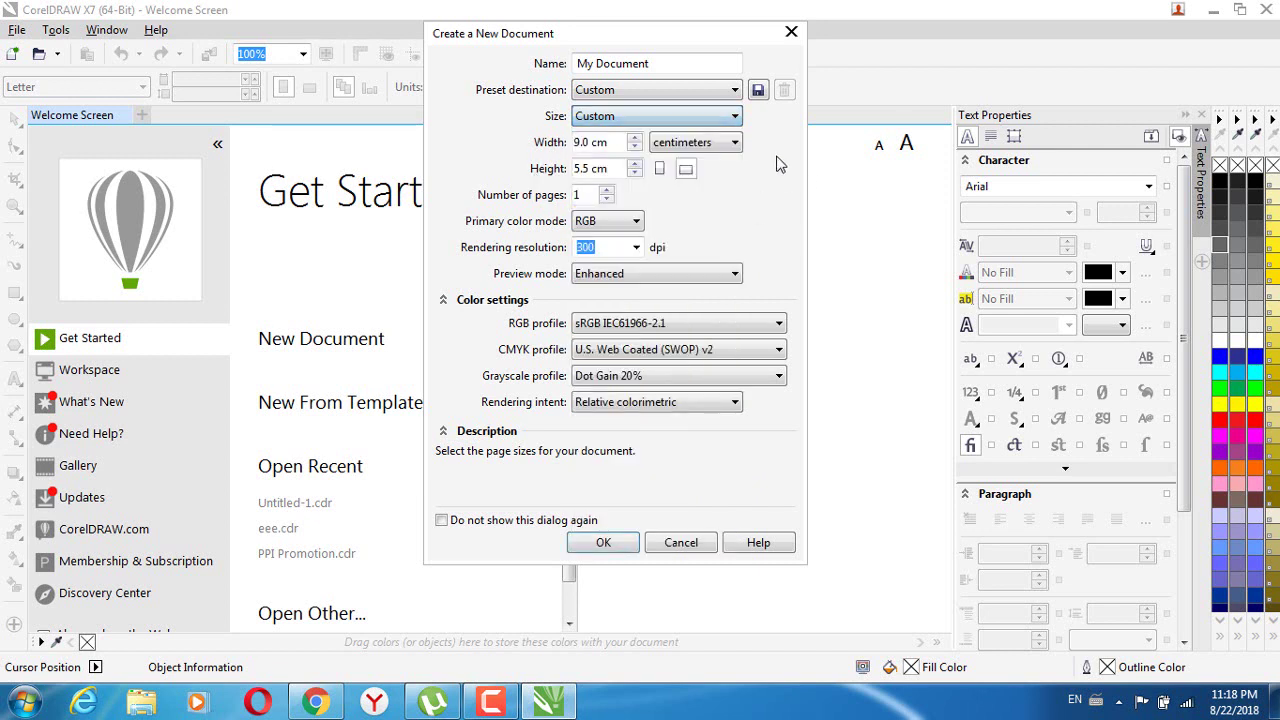
pyautogui.click(628, 120)
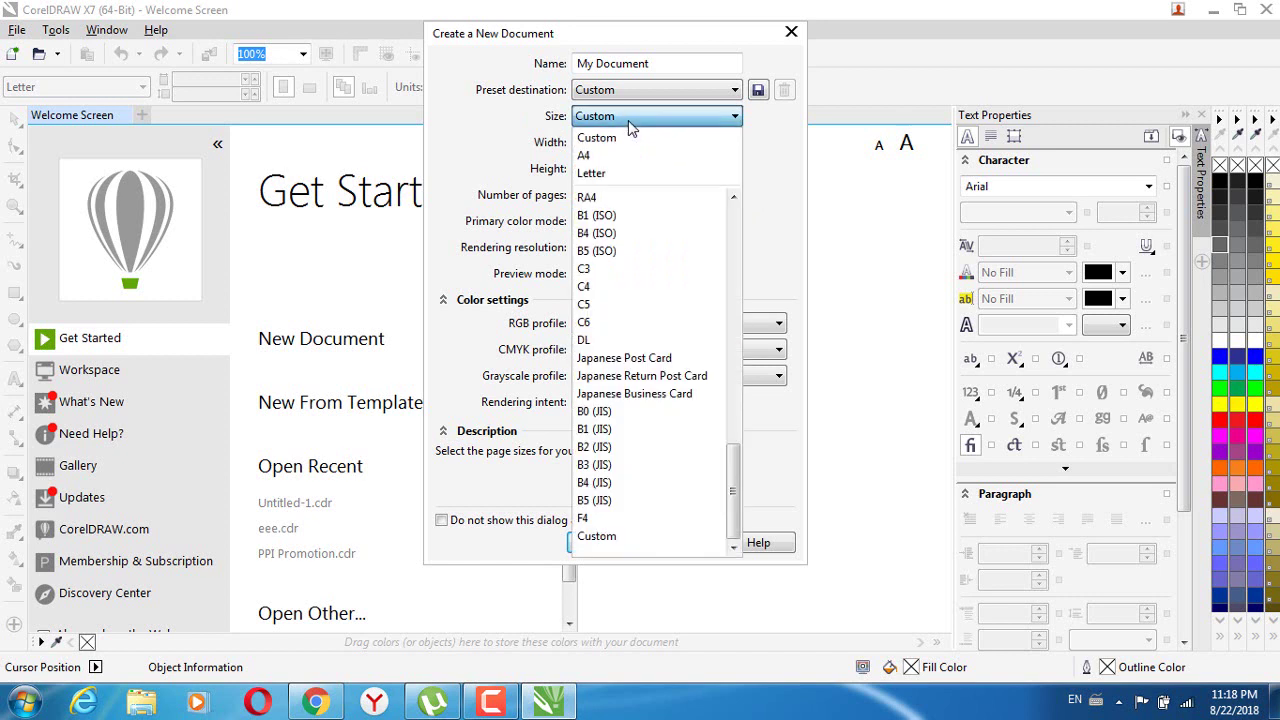
pyautogui.click(628, 120)
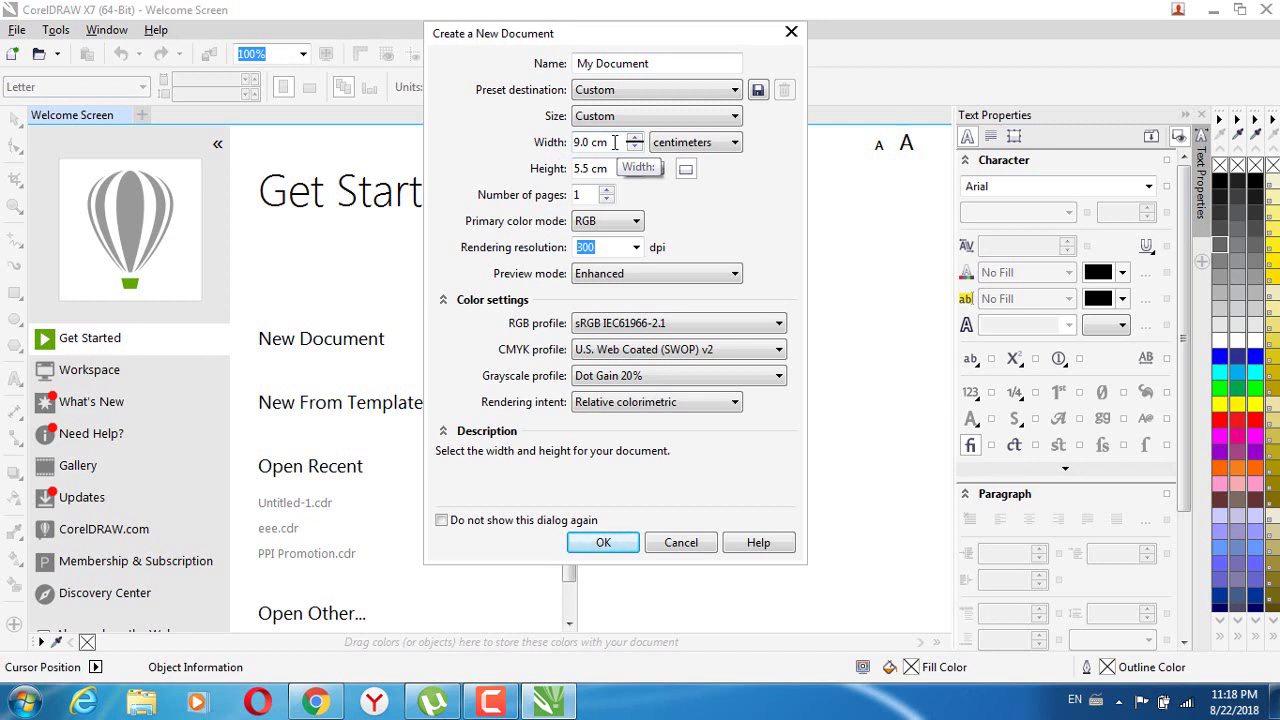
# Step: Examine the measurement units available for the page width and height
pyautogui.click(733, 146)
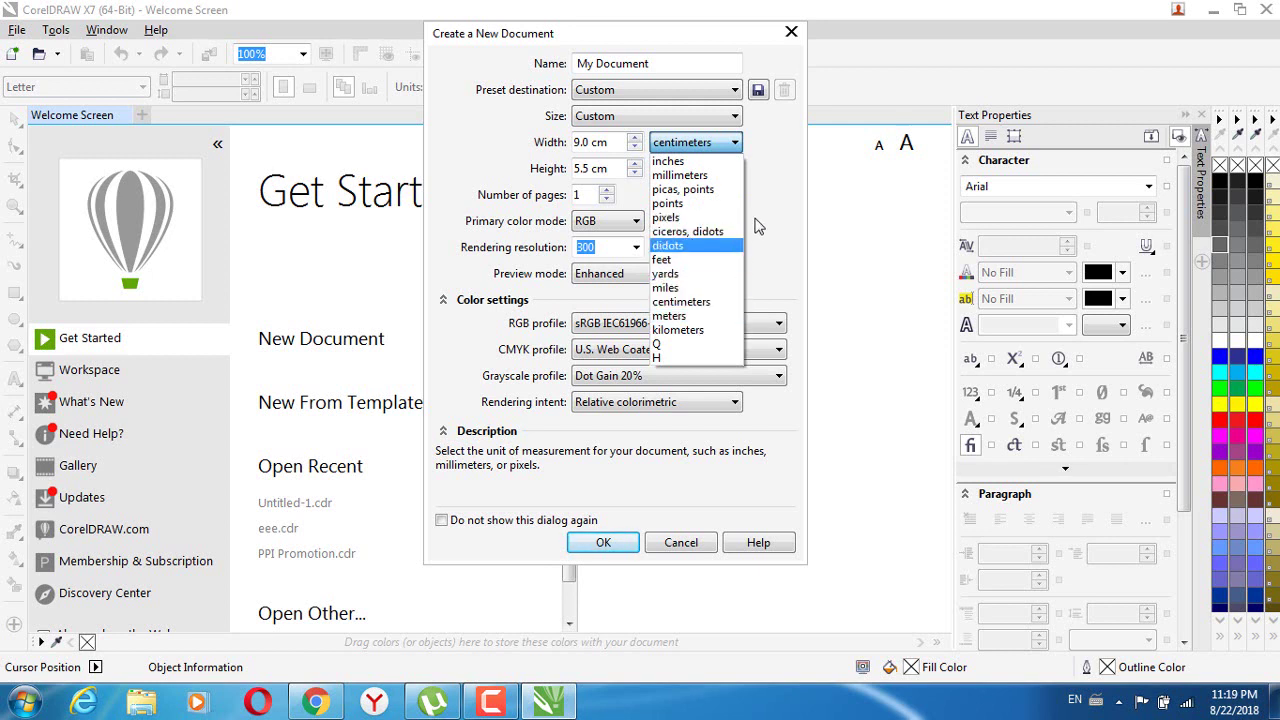
pyautogui.click(783, 173)
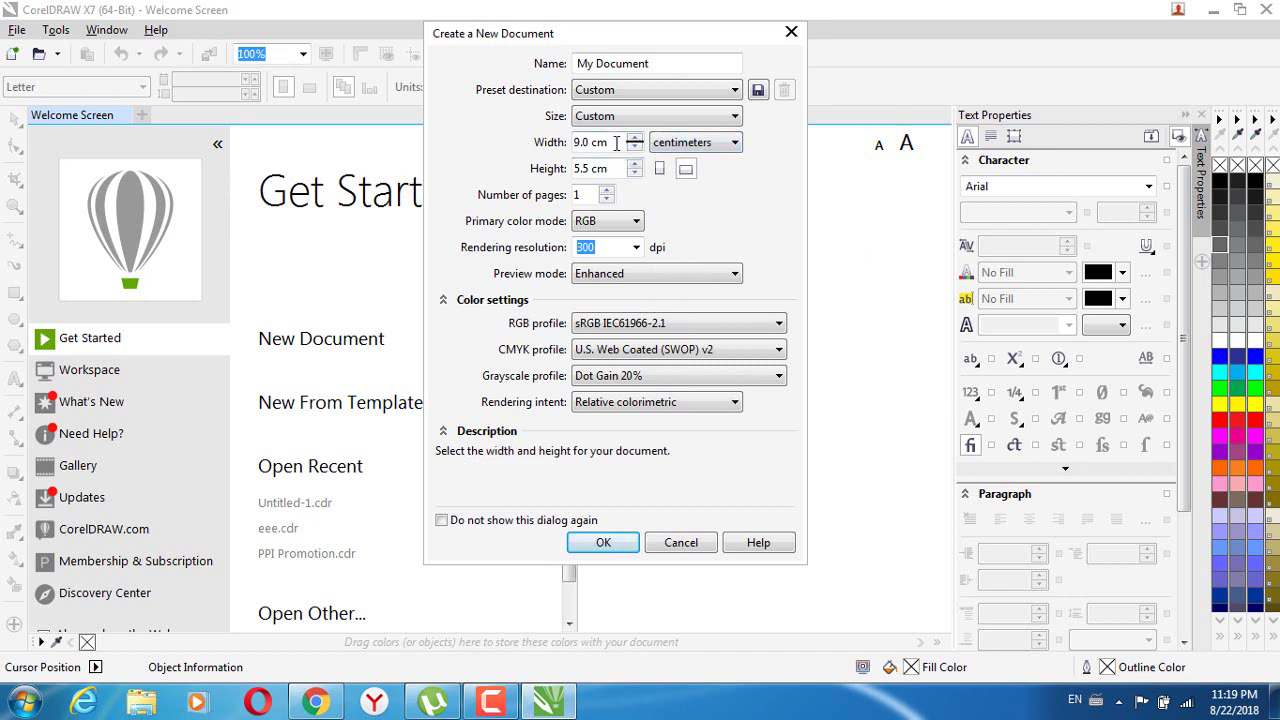
pyautogui.moveTo(617, 142); pyautogui.dragTo(482, 128)
# Step: Try portrait orientation and a count of 2 pages, restoring landscape orientation and 1 page
pyautogui.click(660, 169)
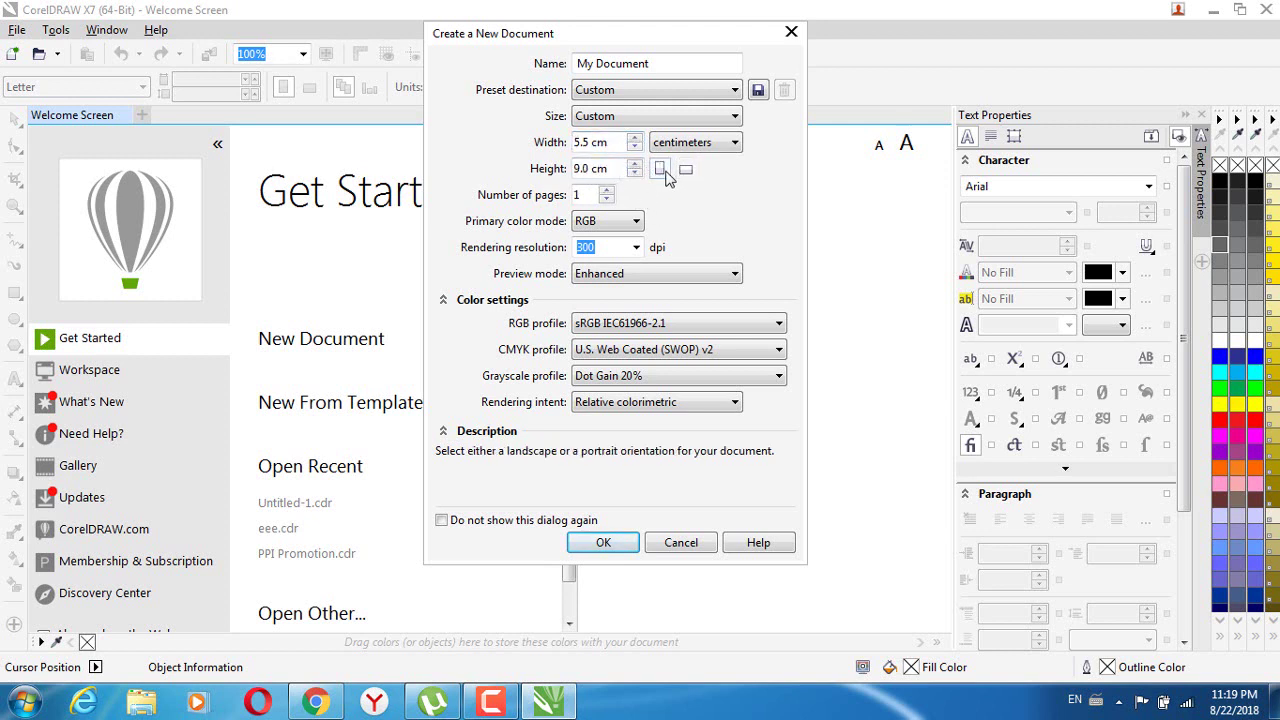
pyautogui.click(685, 169)
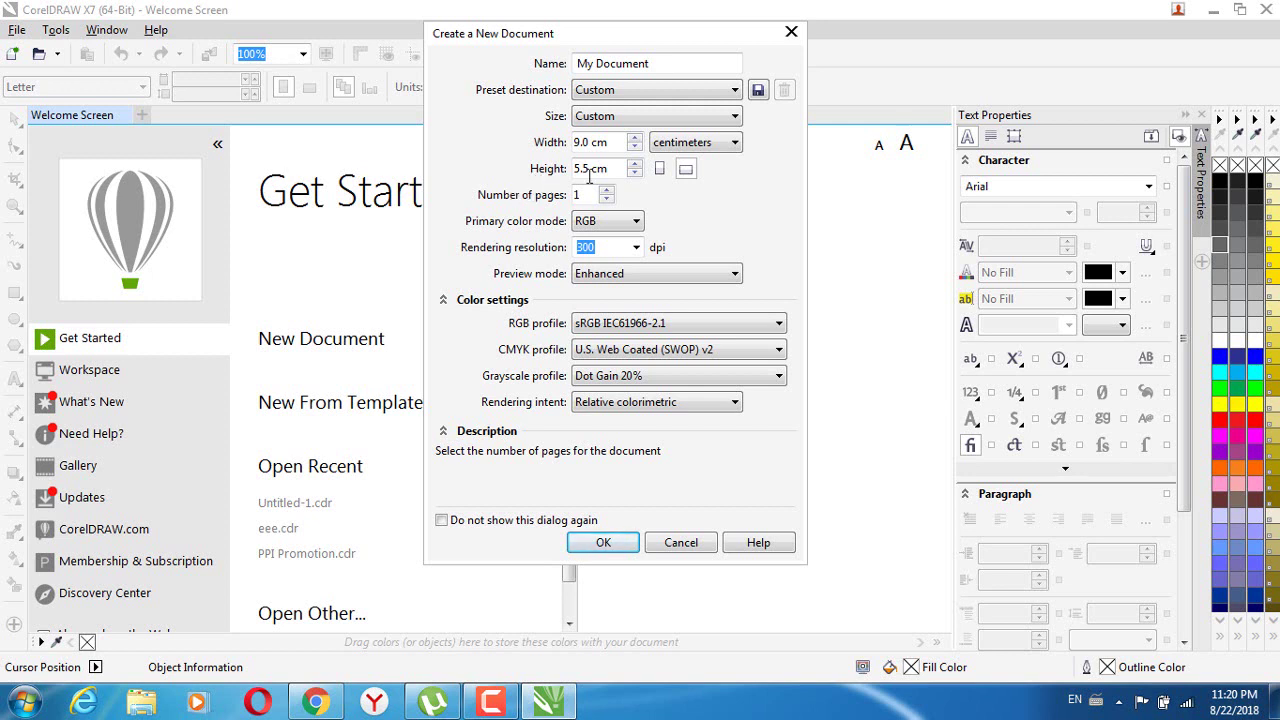
pyautogui.moveTo(620, 142); pyautogui.dragTo(514, 140)
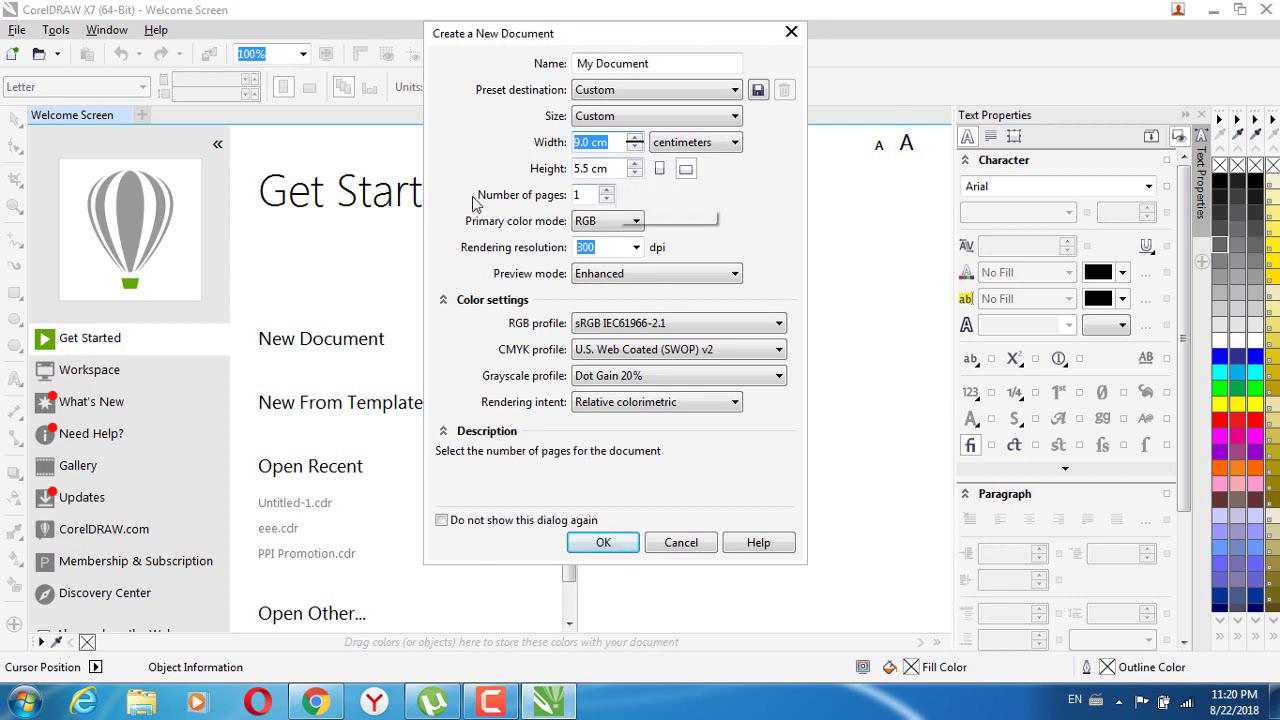
pyautogui.click(604, 192)
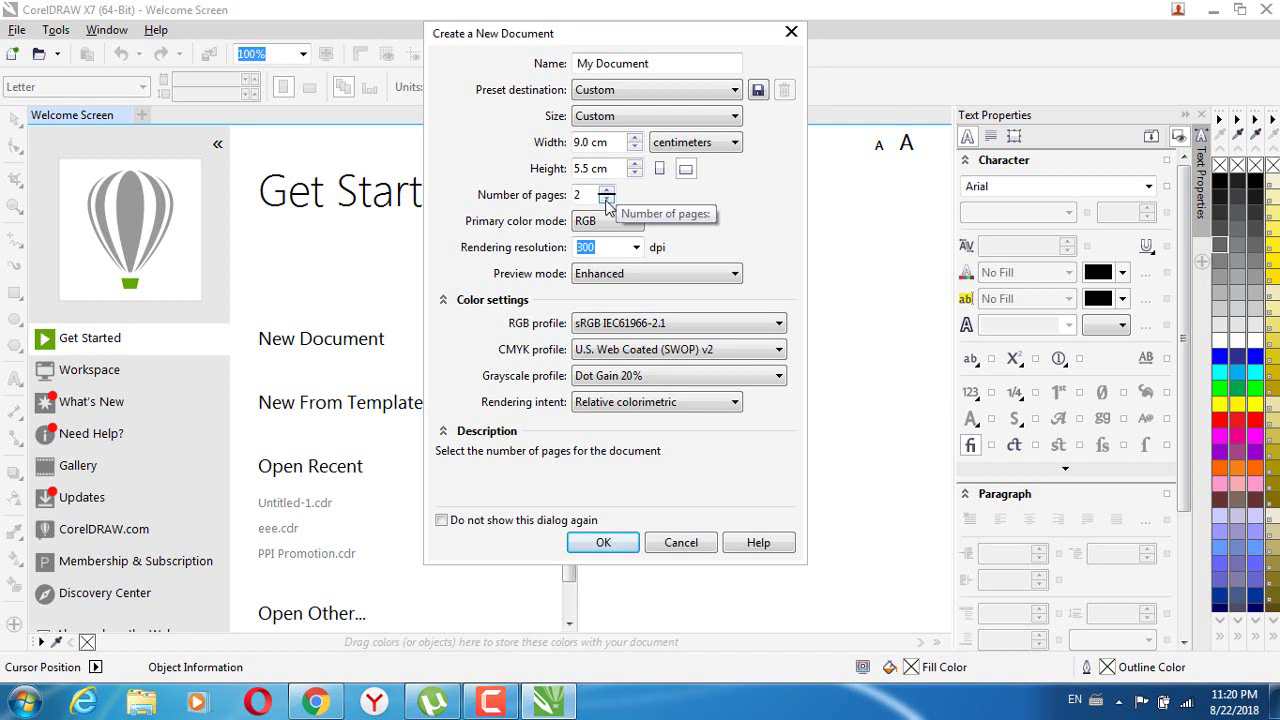
pyautogui.click(606, 200)
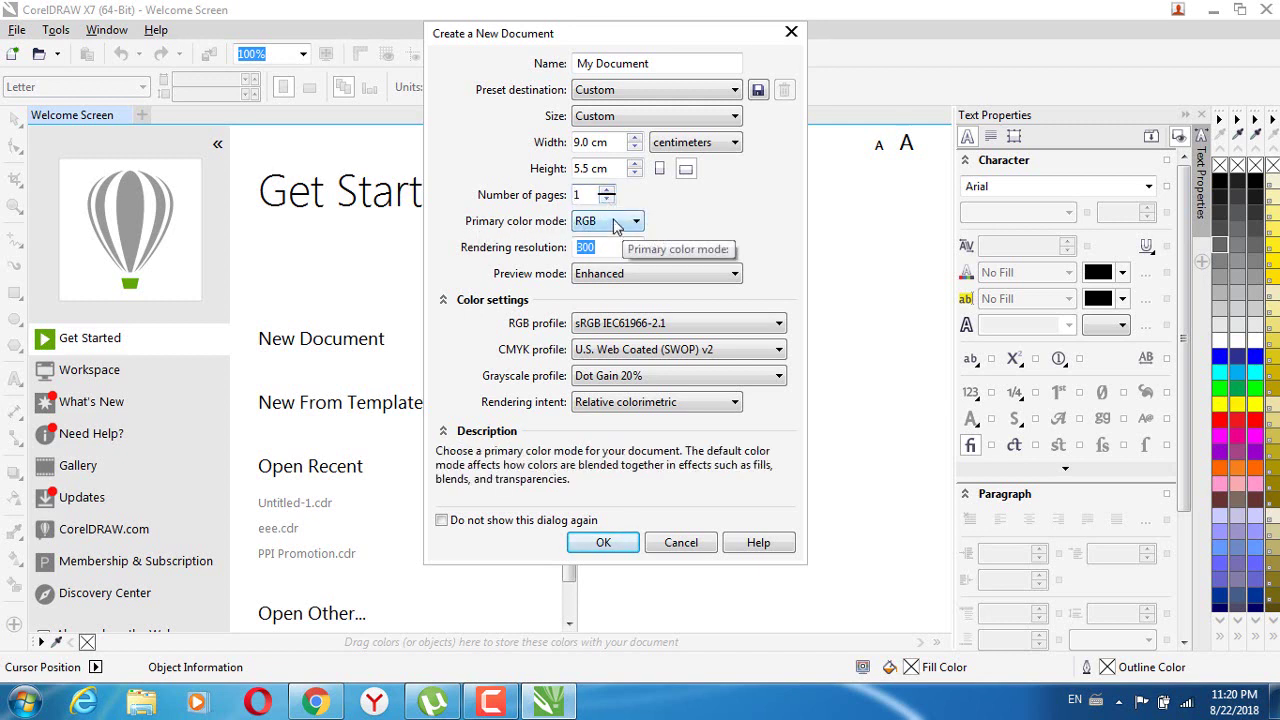
# Step: Examine the primary color mode options for the document, keeping RGB
pyautogui.click(614, 224)
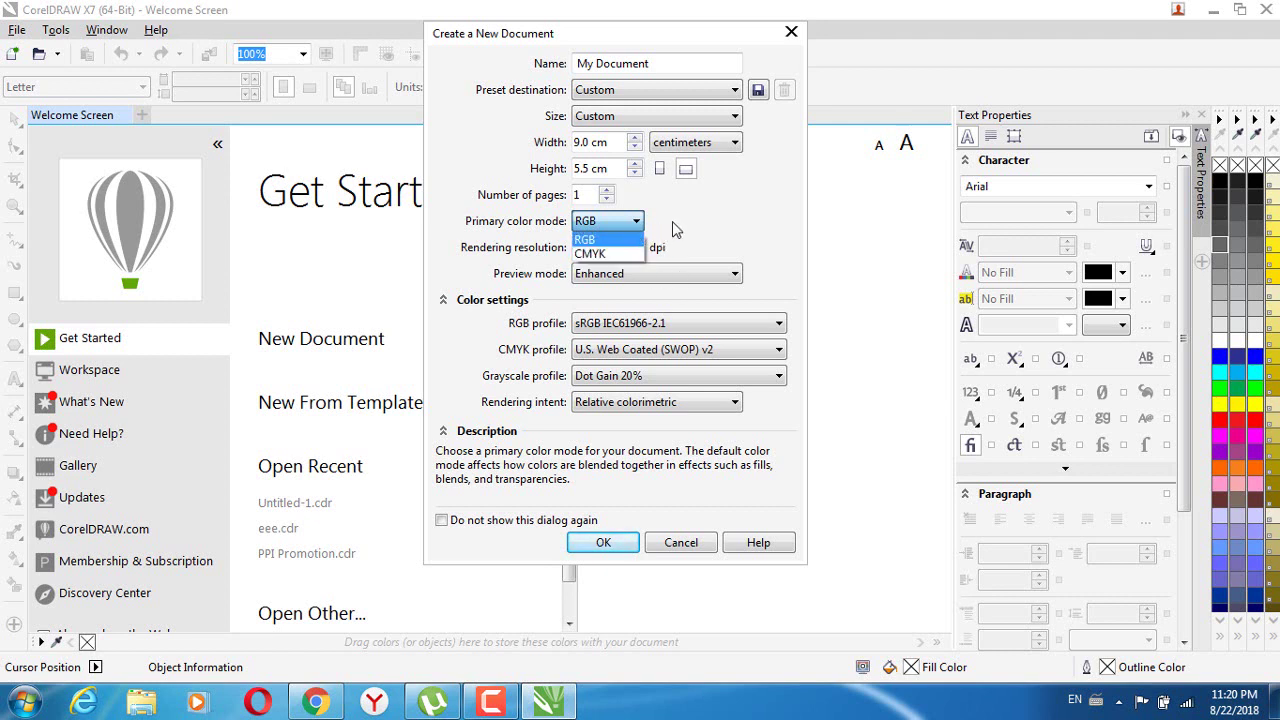
pyautogui.click(620, 245)
pyautogui.click(607, 221)
pyautogui.click(689, 211)
pyautogui.press('Tab')
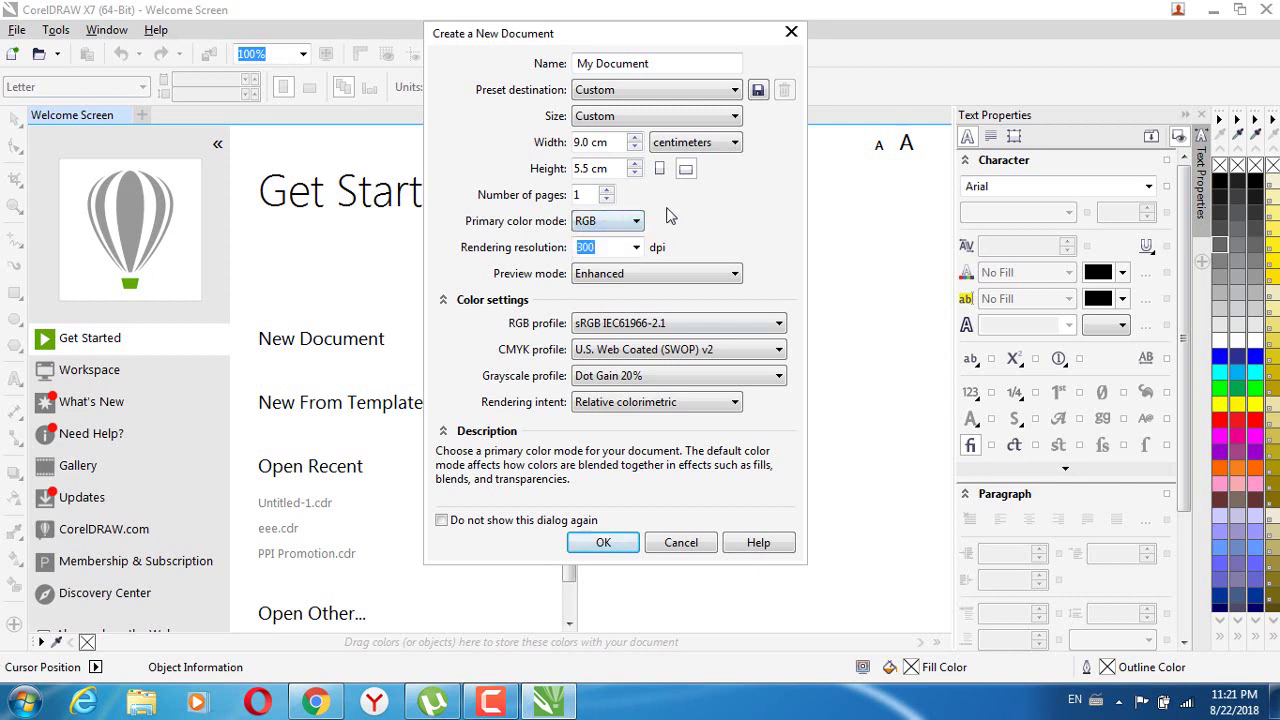
pyautogui.click(598, 222)
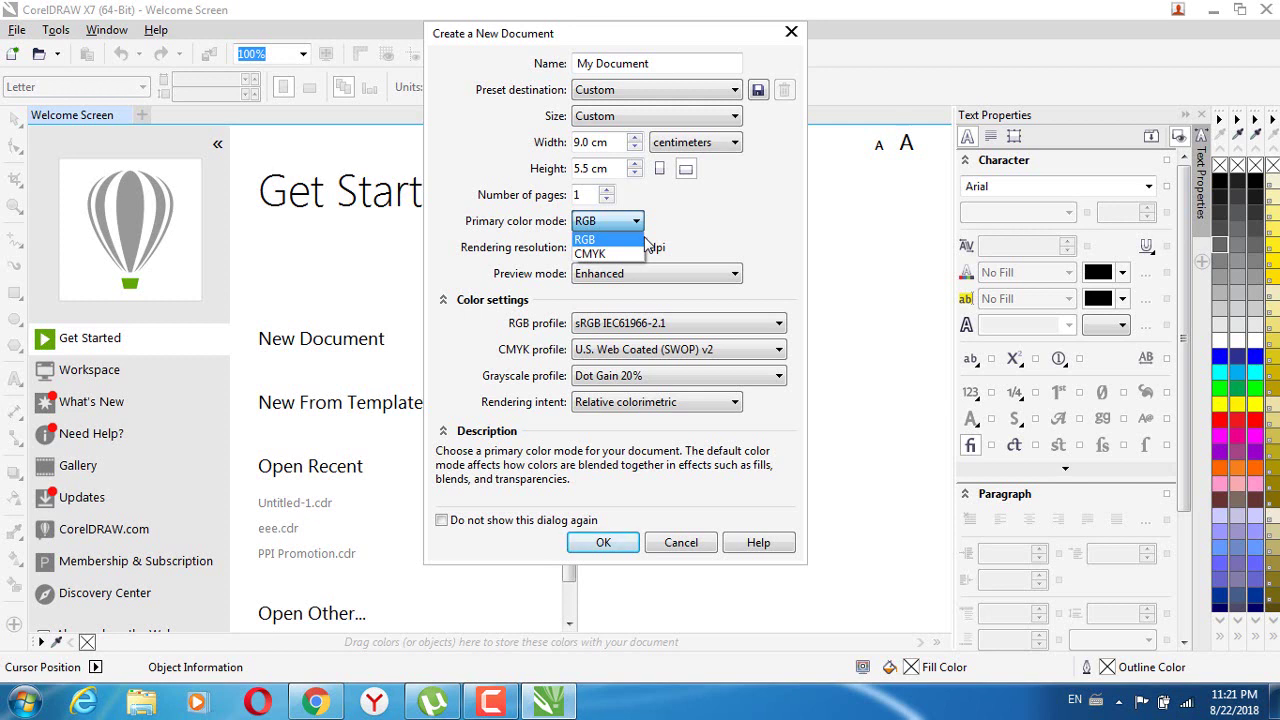
pyautogui.click(705, 232)
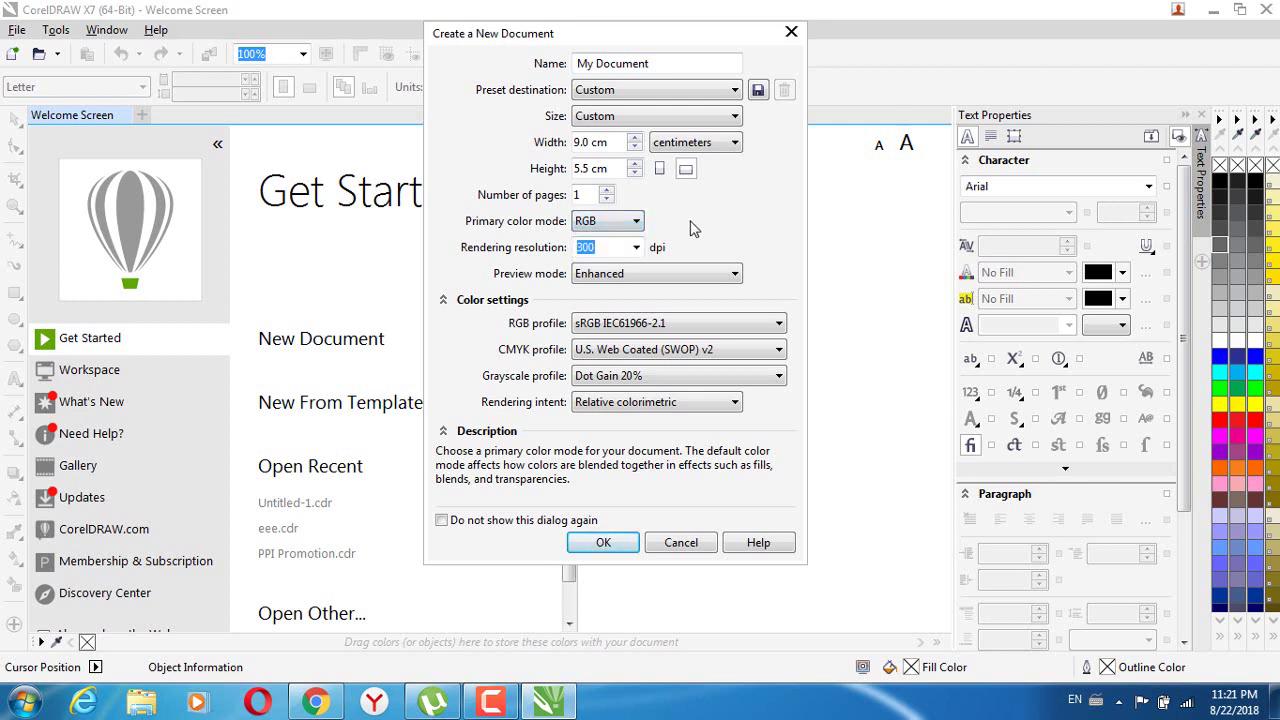
# Step: Try CMYK as the document's primary color mode and set it back to RGB
pyautogui.click(633, 222)
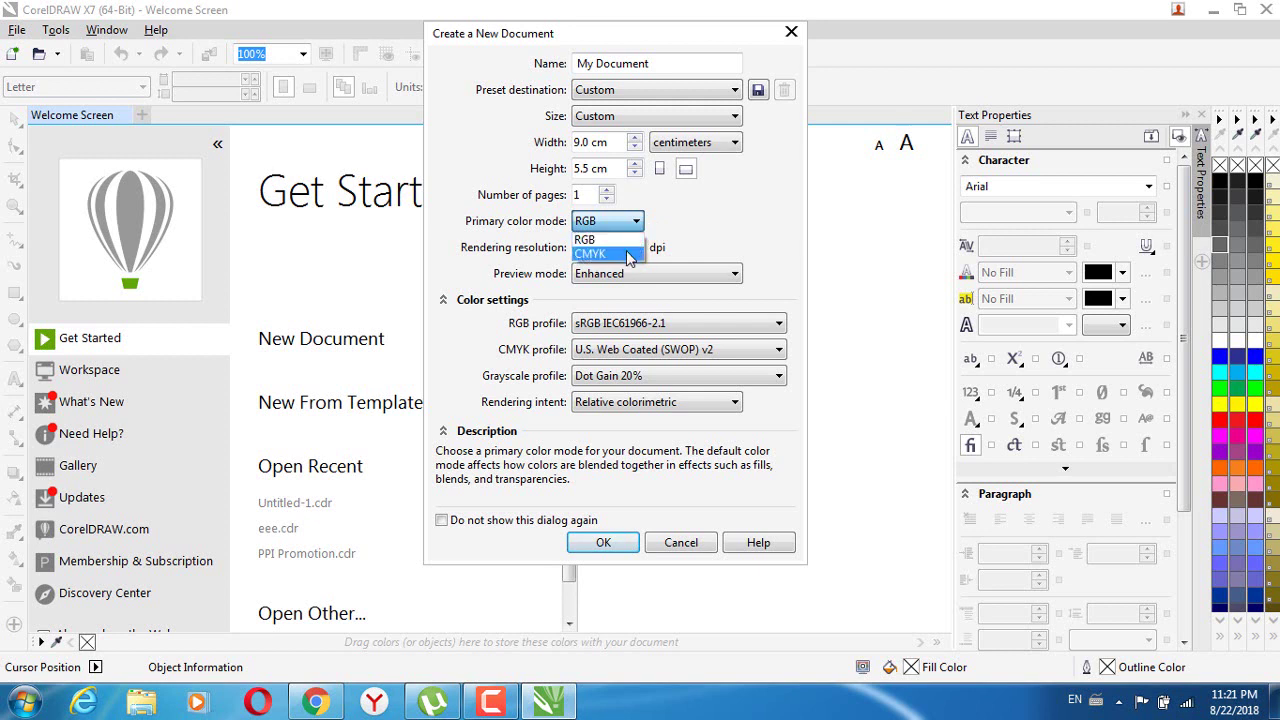
pyautogui.click(628, 255)
pyautogui.click(634, 221)
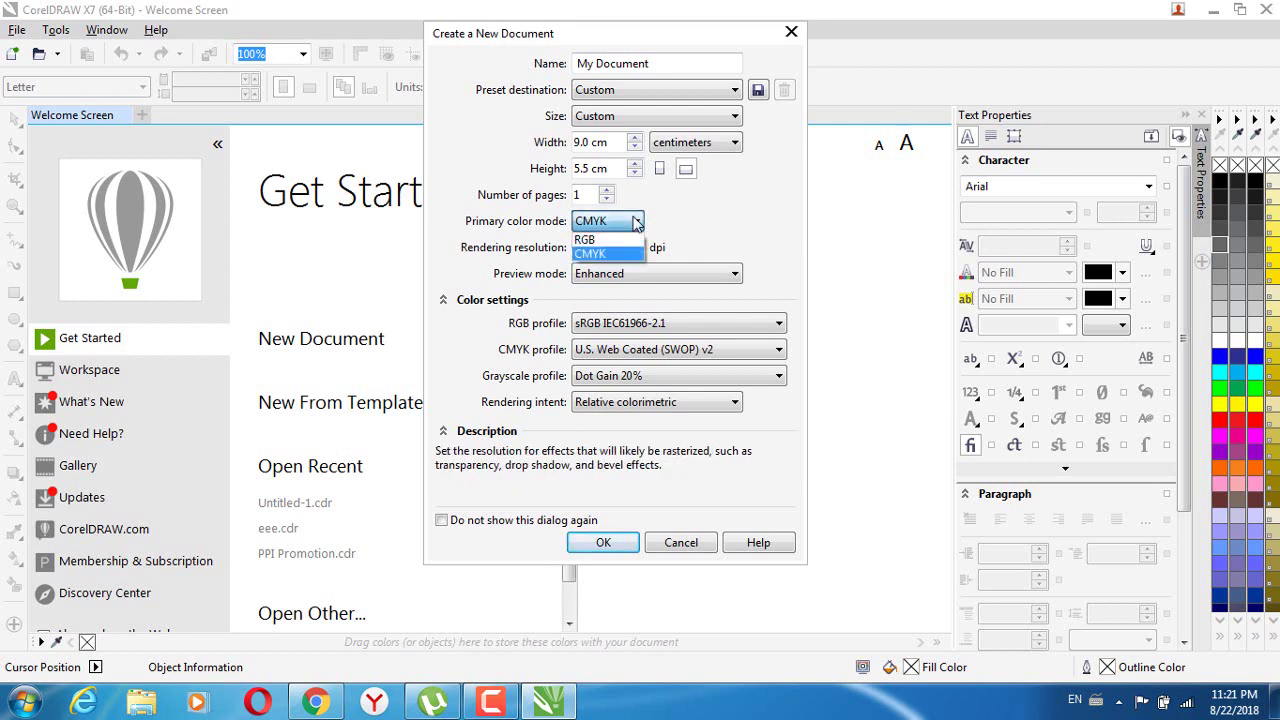
pyautogui.click(613, 240)
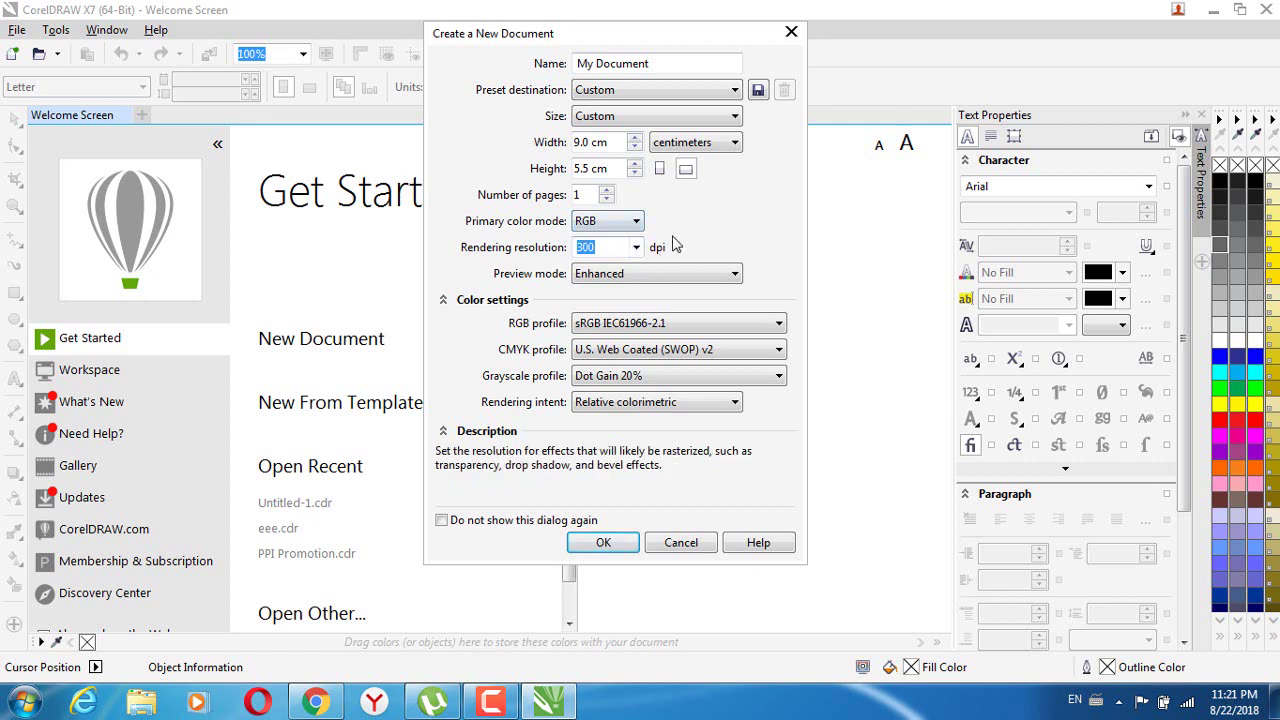
pyautogui.click(635, 222)
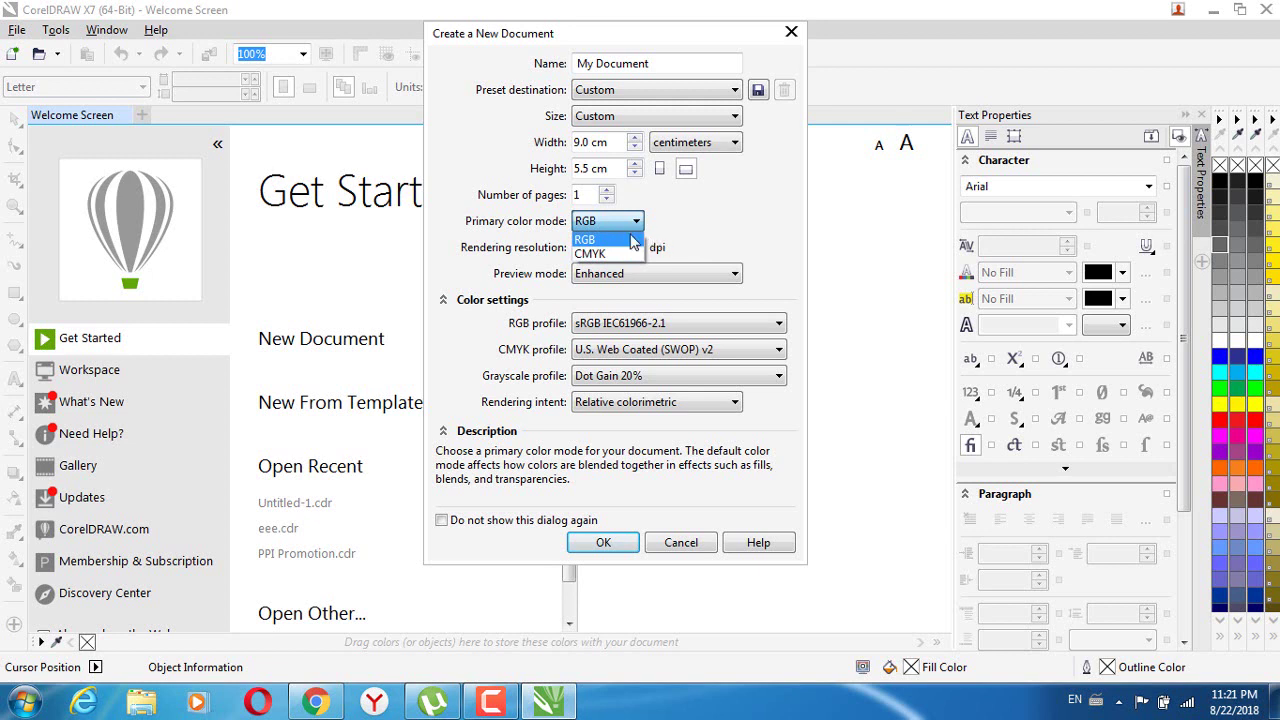
pyautogui.press('Tab')
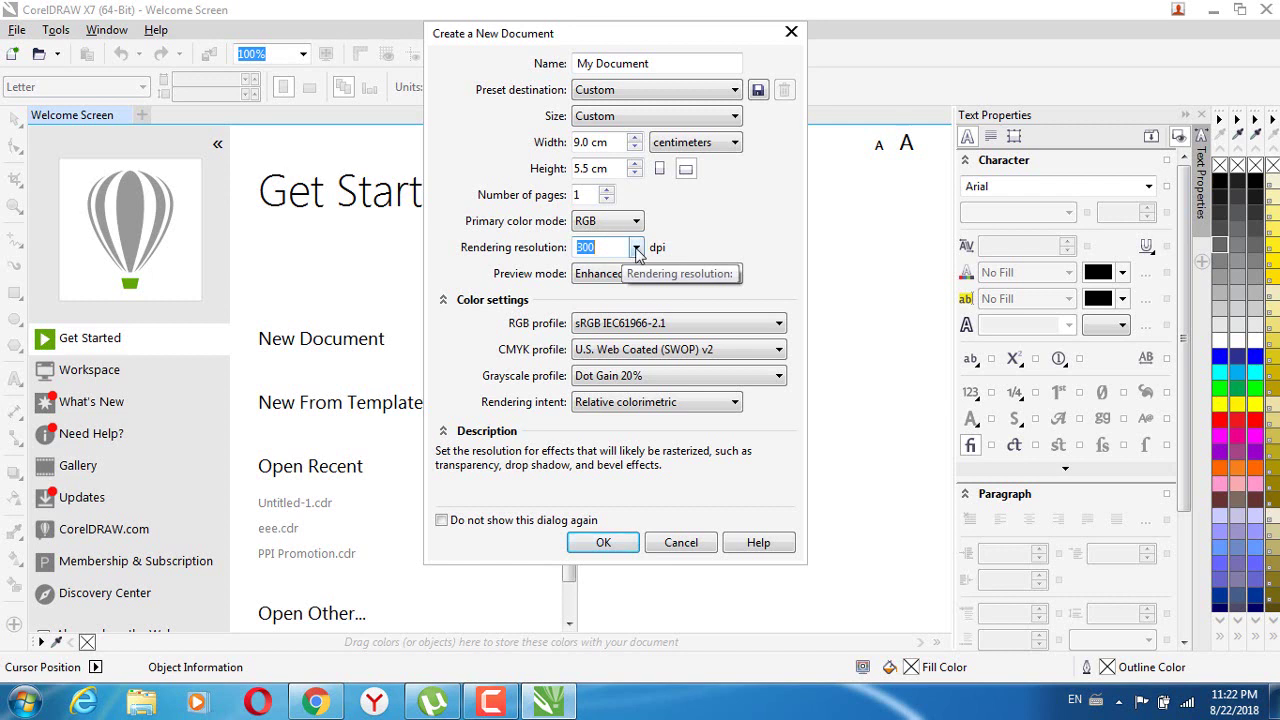
# Step: Examine the rendering resolution choices and the preview mode choices for the document
pyautogui.click(636, 248)
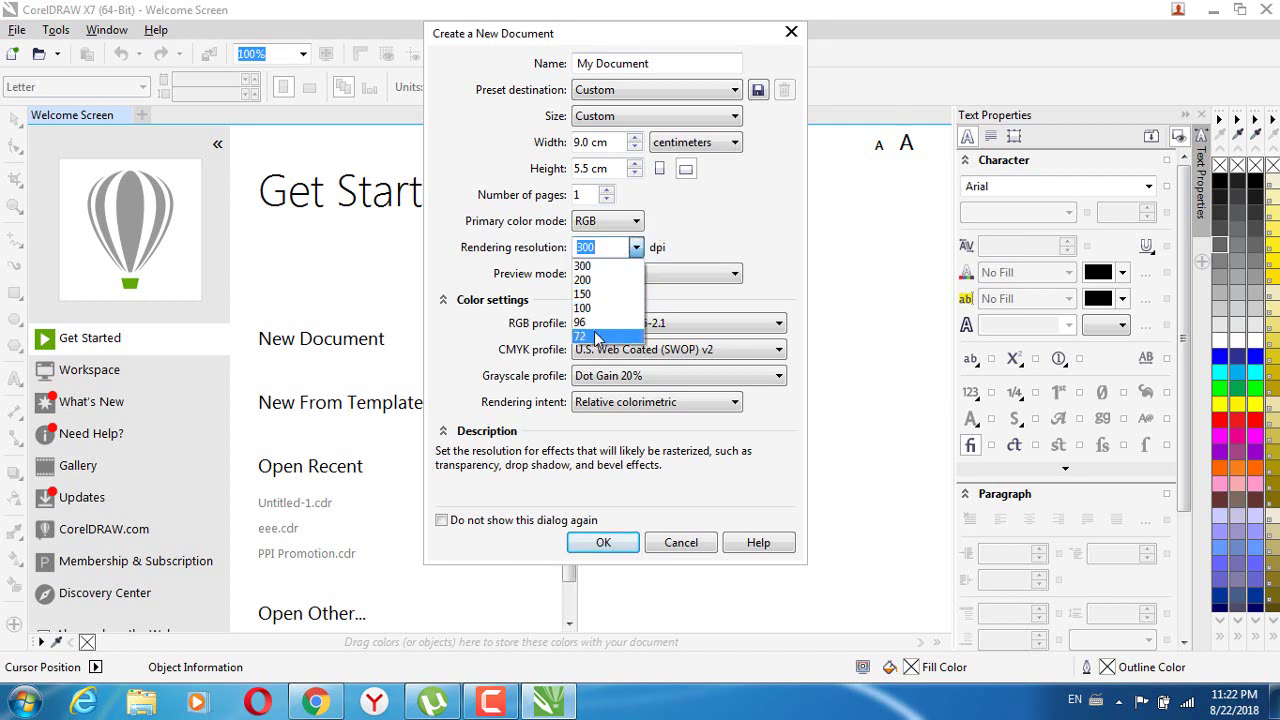
pyautogui.click(636, 248)
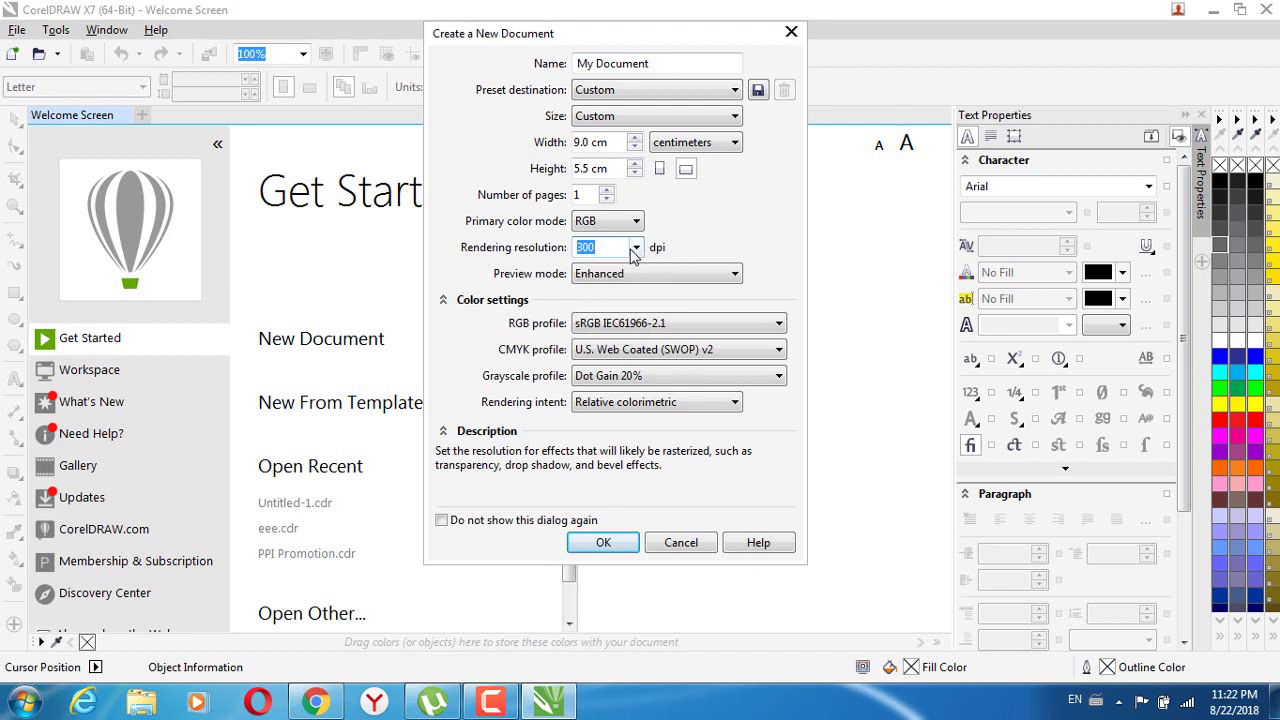
pyautogui.click(668, 232)
pyautogui.click(638, 280)
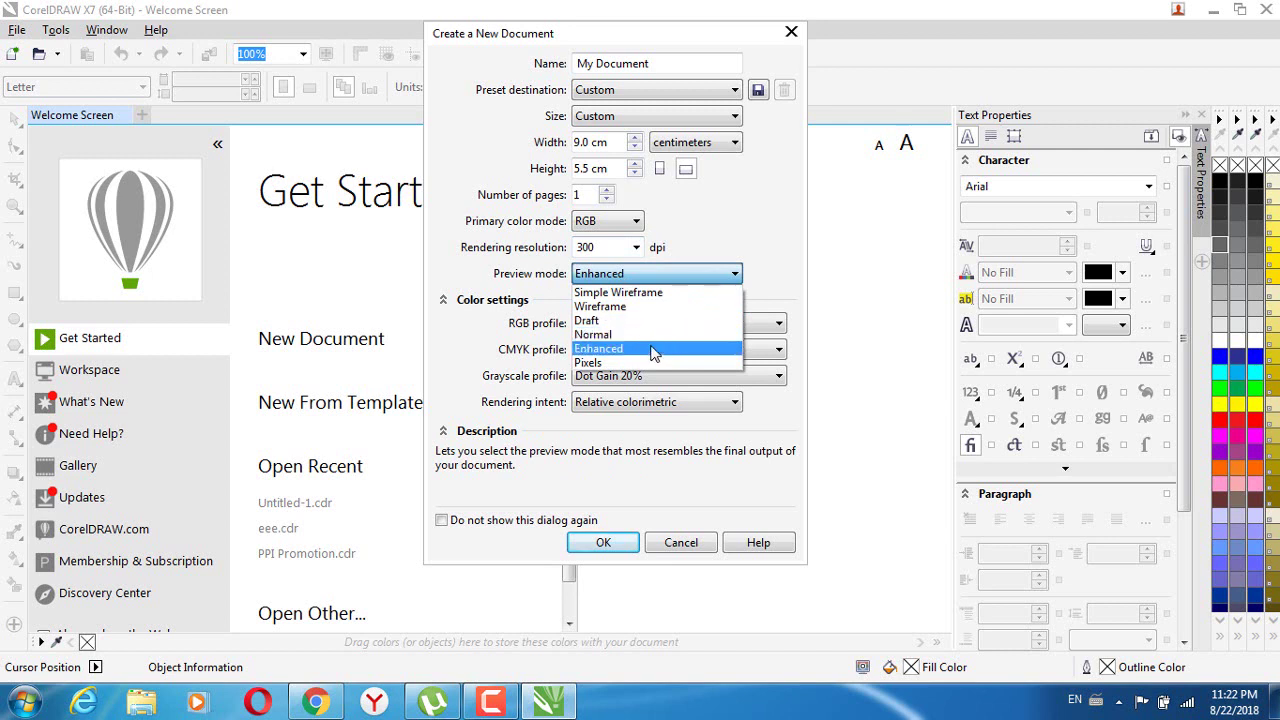
pyautogui.click(688, 245)
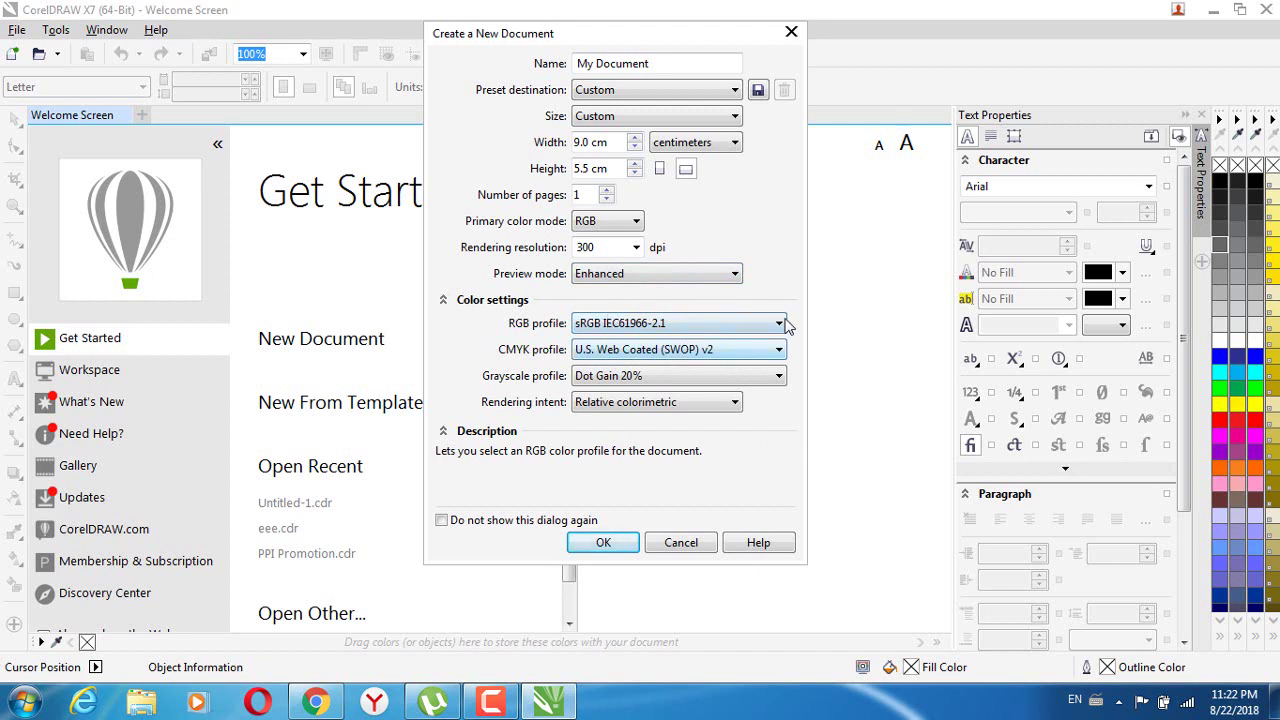
# Step: Set the rendering intent to Perceptual, keep RGB as the primary color mode, and create the document
pyautogui.click(590, 406)
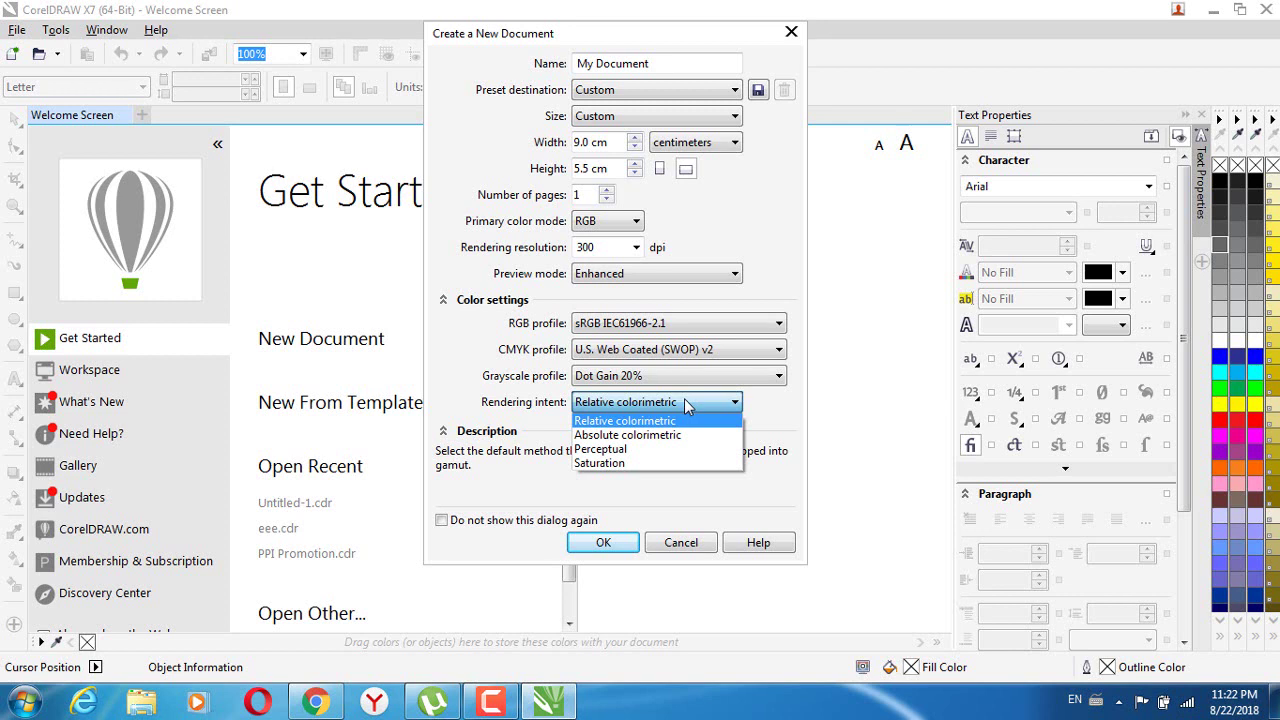
pyautogui.click(632, 449)
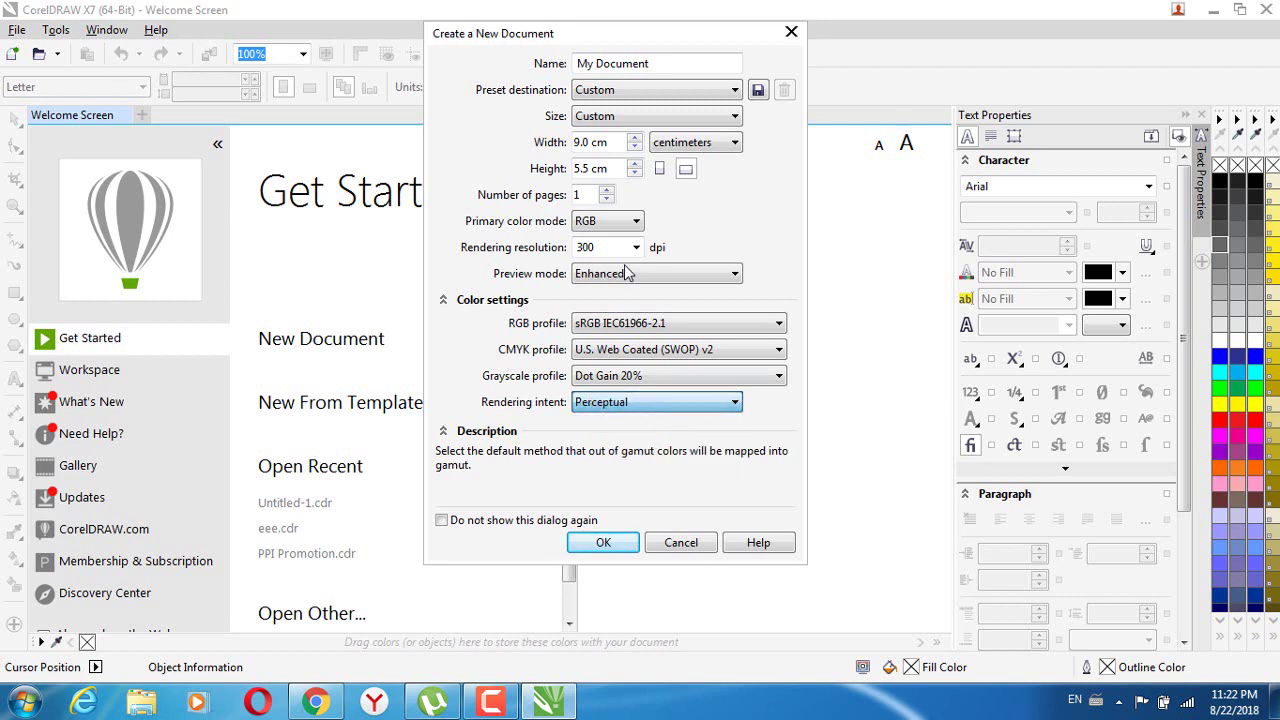
pyautogui.click(614, 221)
pyautogui.click(614, 222)
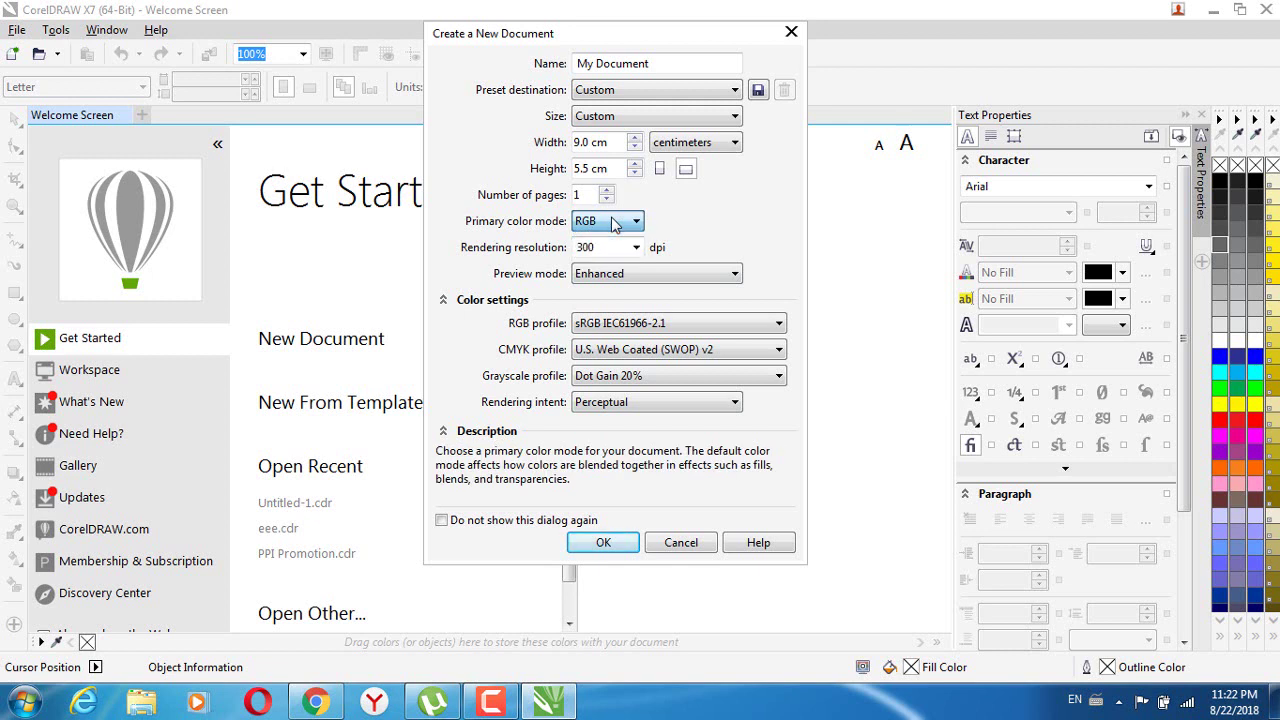
pyautogui.click(632, 405)
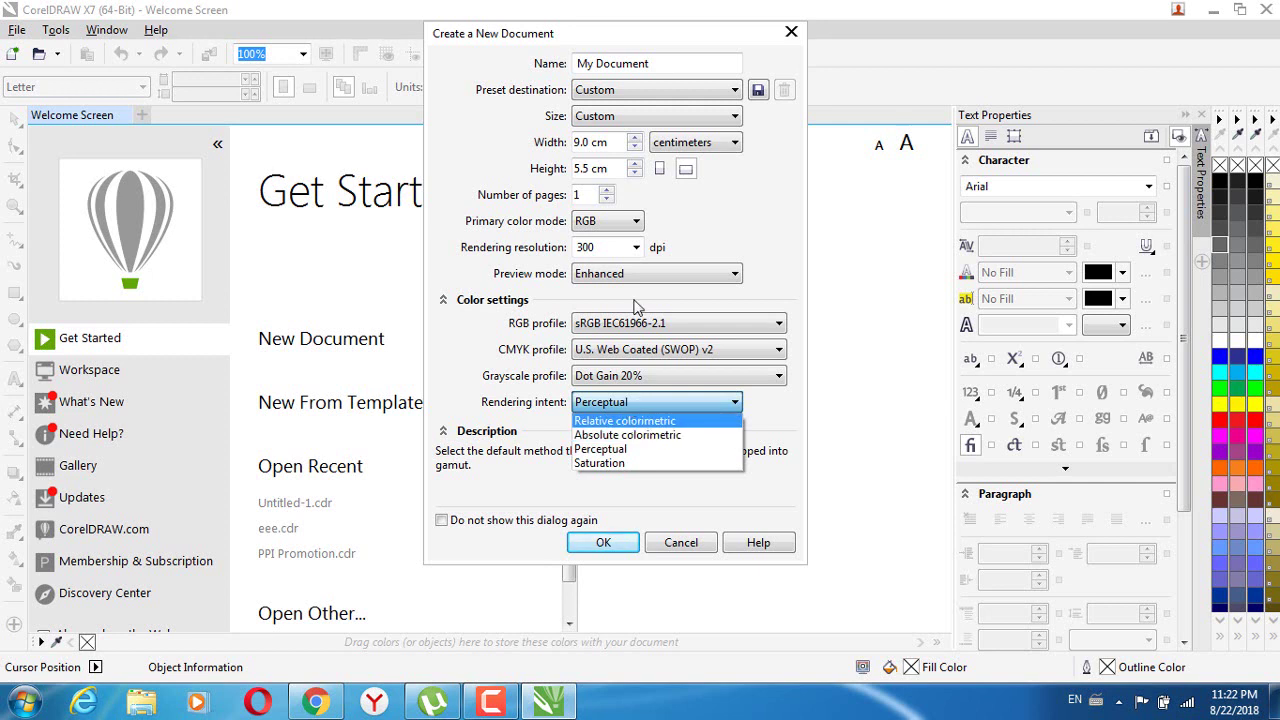
pyautogui.click(688, 213)
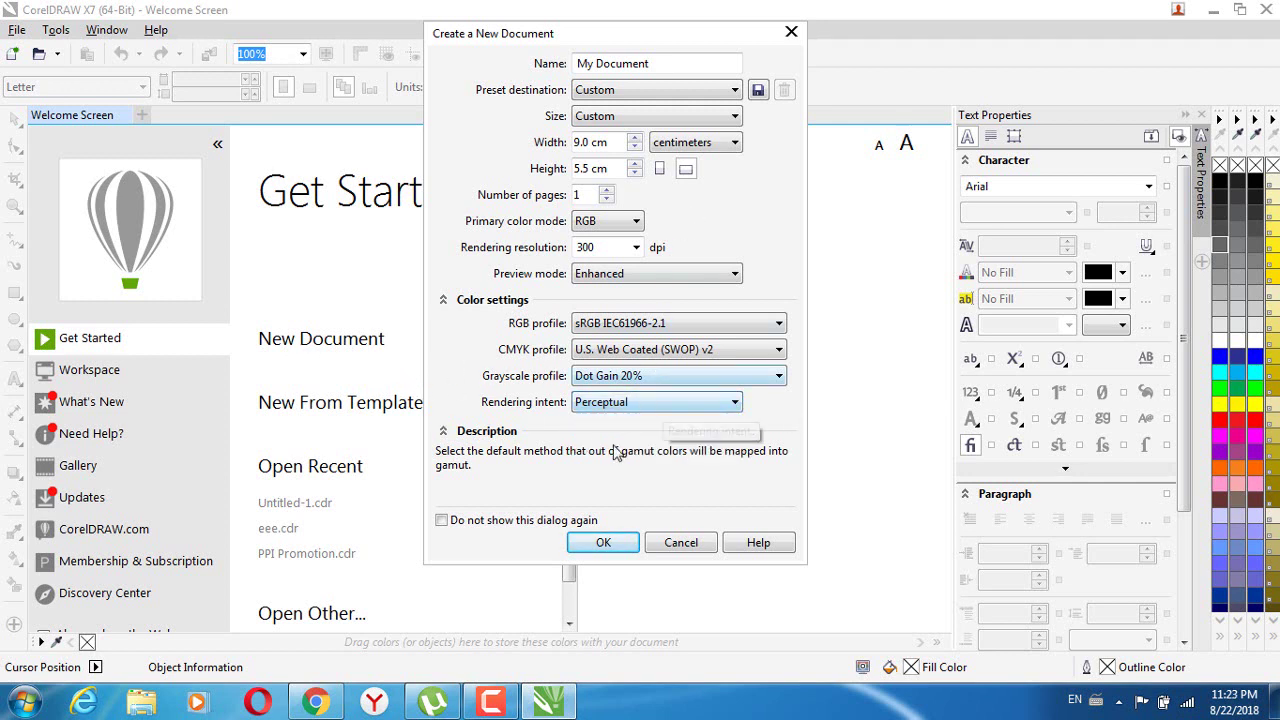
pyautogui.click(604, 543)
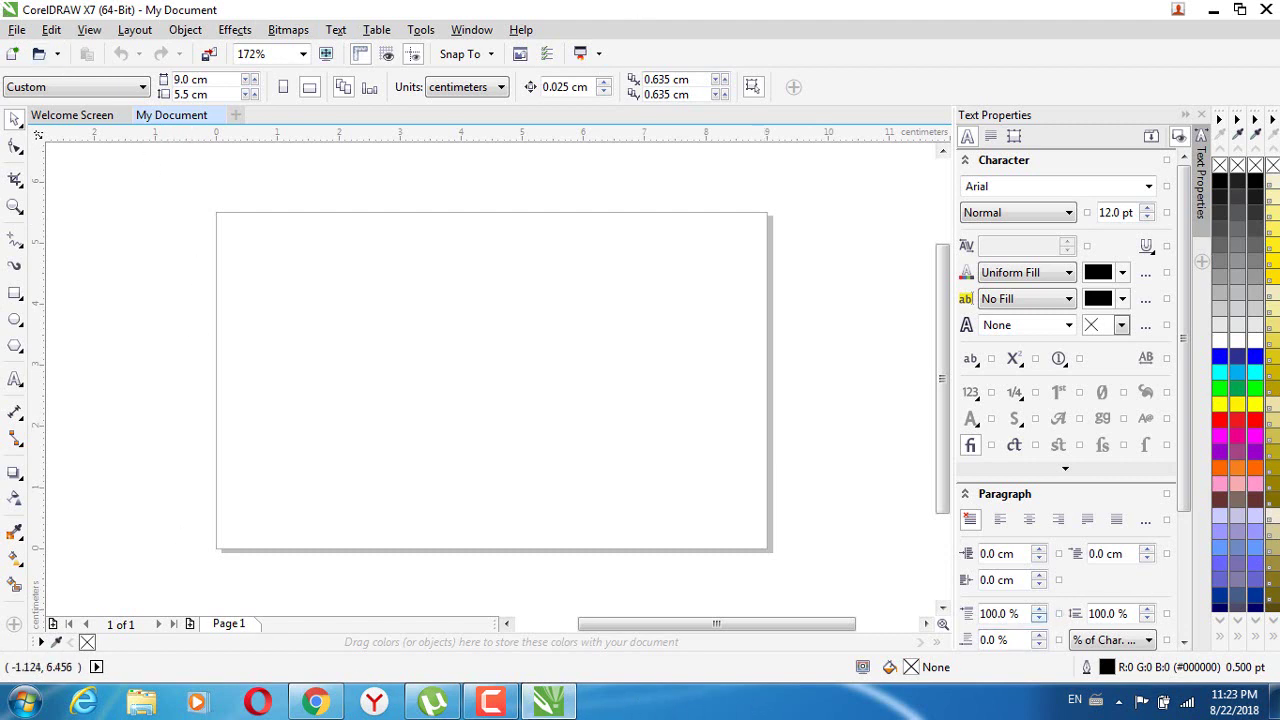
# Step: Examine the list of available dockers, including the Transformations options
pyautogui.moveTo(189, 191); pyautogui.dragTo(797, 570)
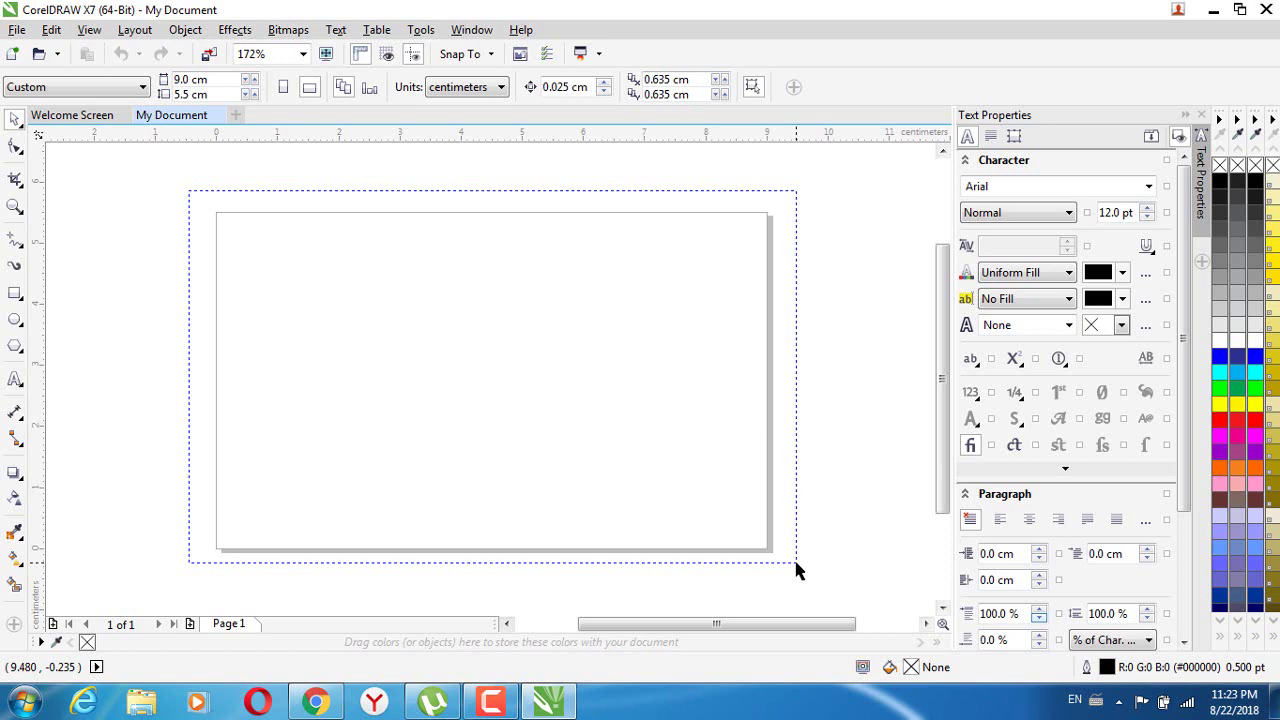
pyautogui.moveTo(797, 570); pyautogui.dragTo(797, 568)
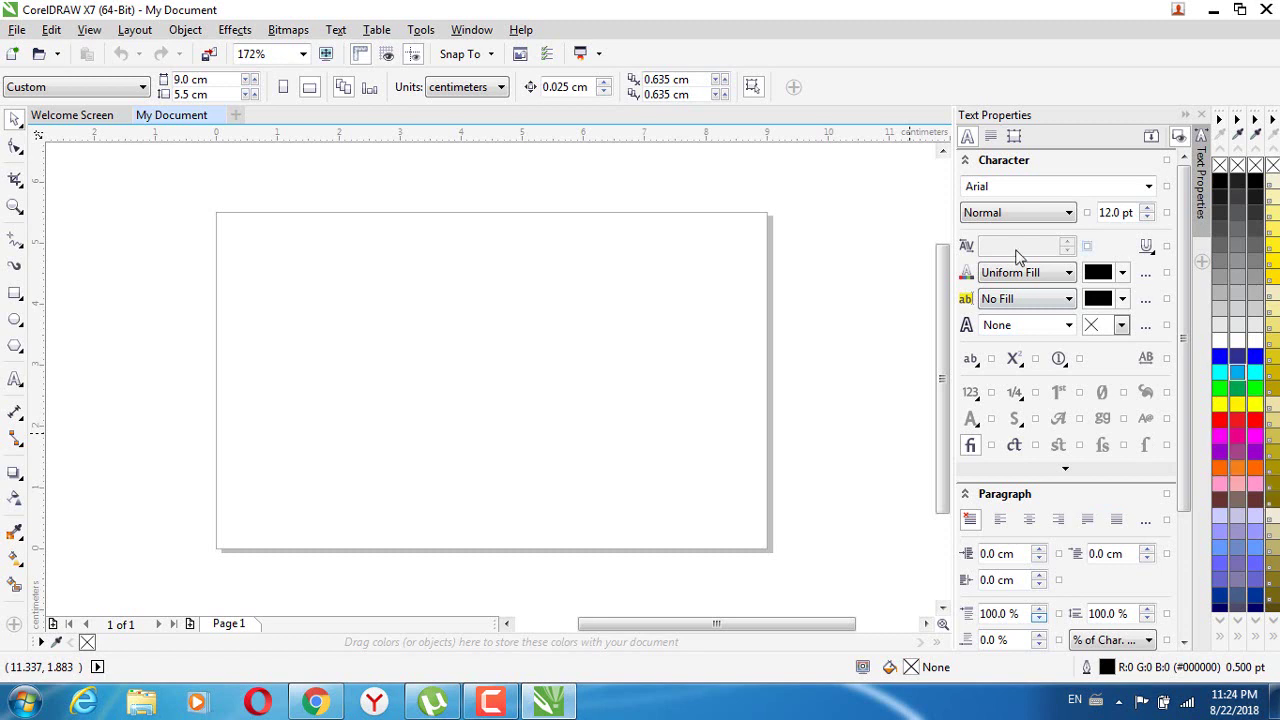
pyautogui.click(468, 30)
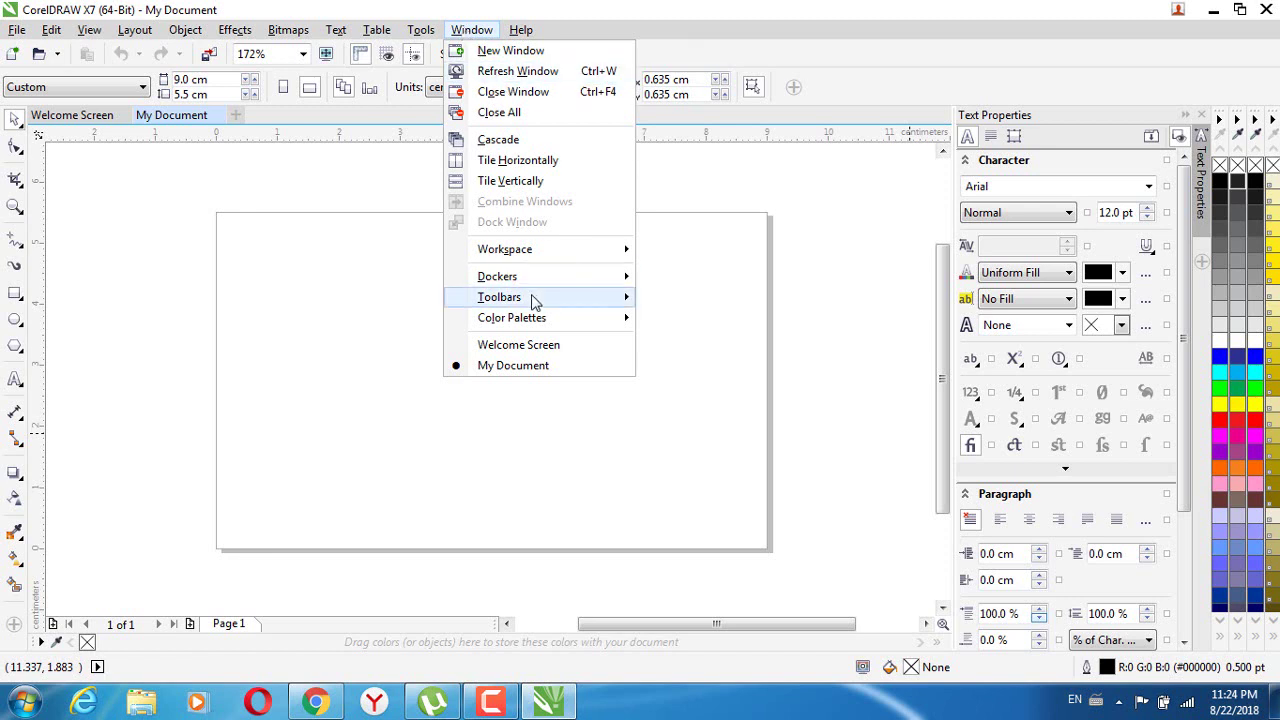
pyautogui.moveTo(533, 288)
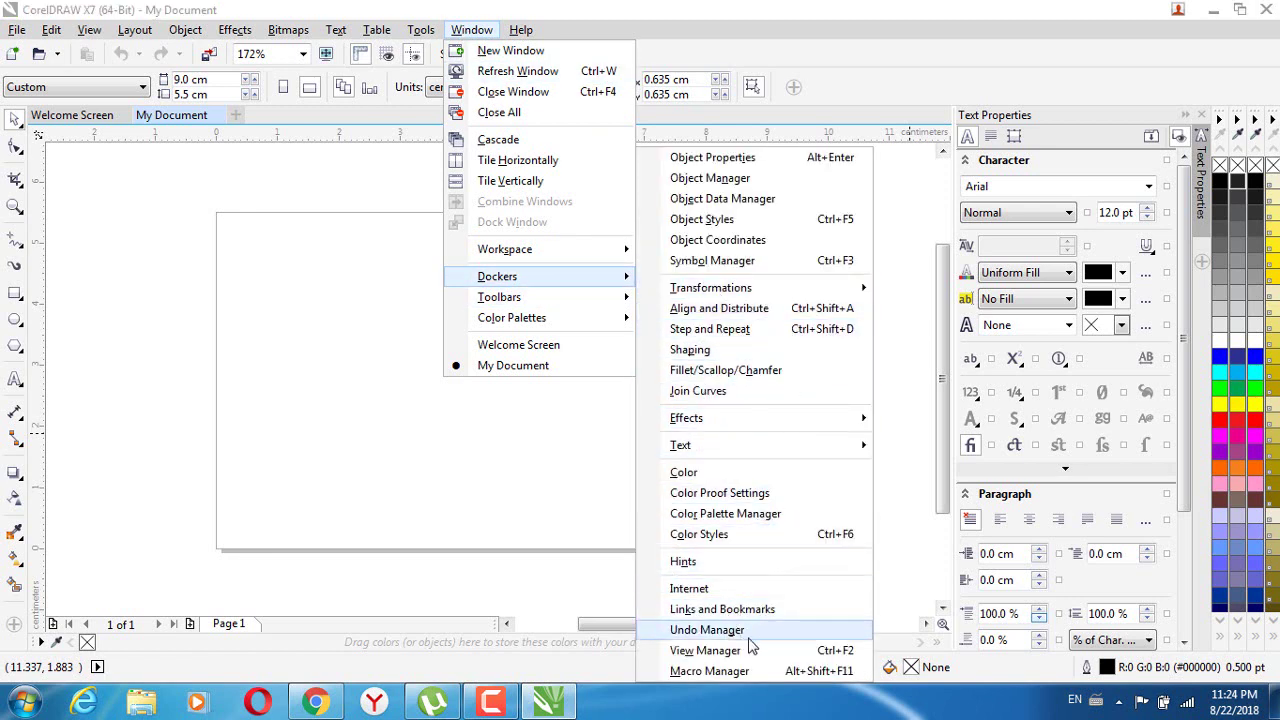
pyautogui.moveTo(710, 287)
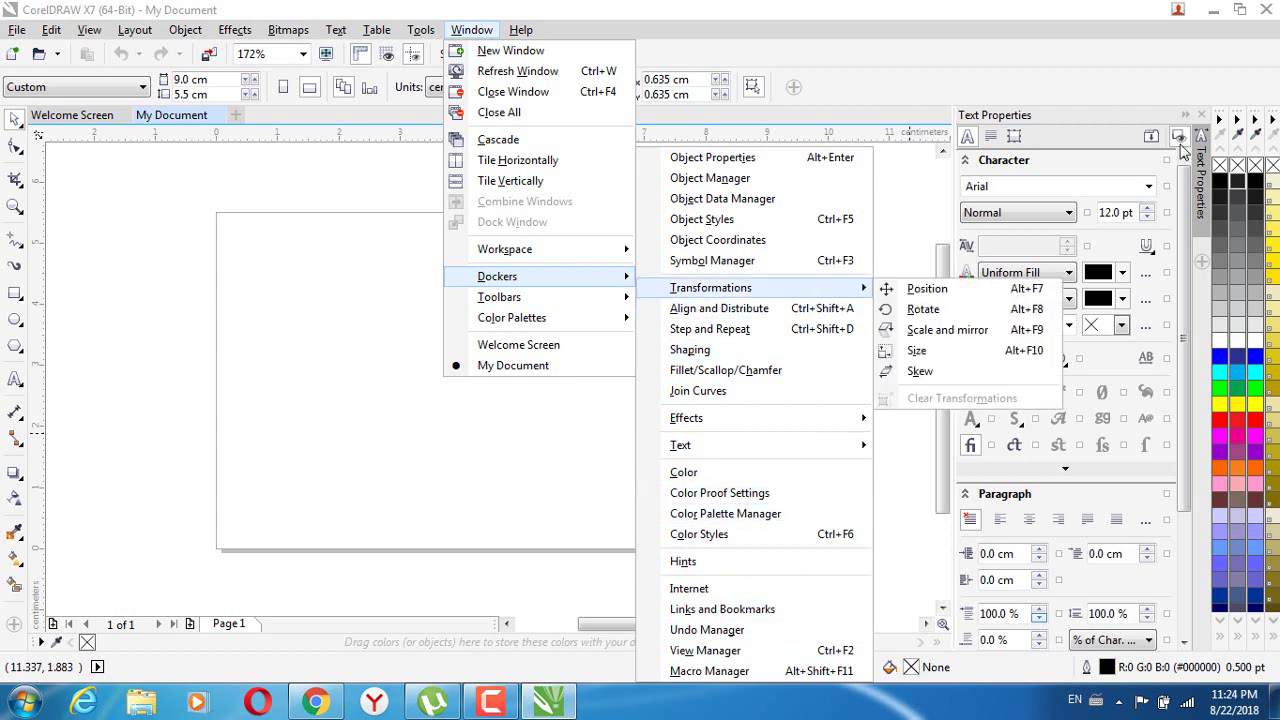
pyautogui.click(912, 80)
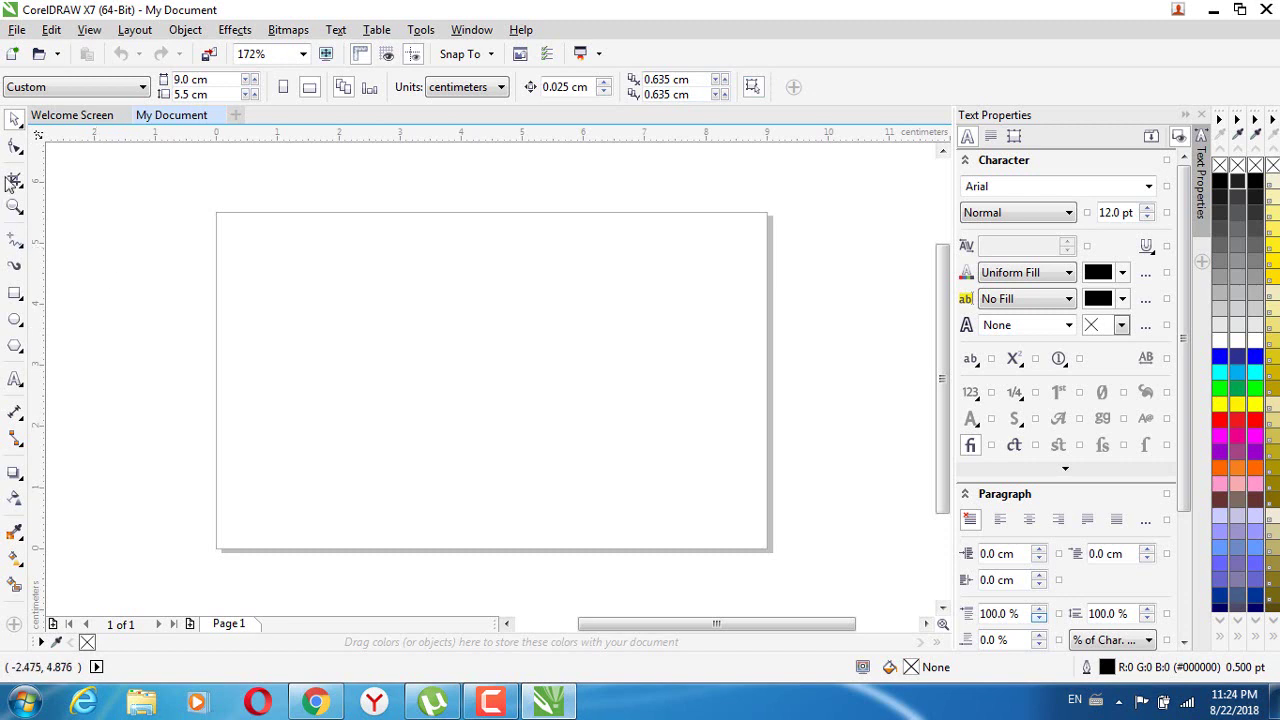
# Step: Add a horizontal guideline across the page at about 4.67 cm
pyautogui.scroll(-4, 532, 372)
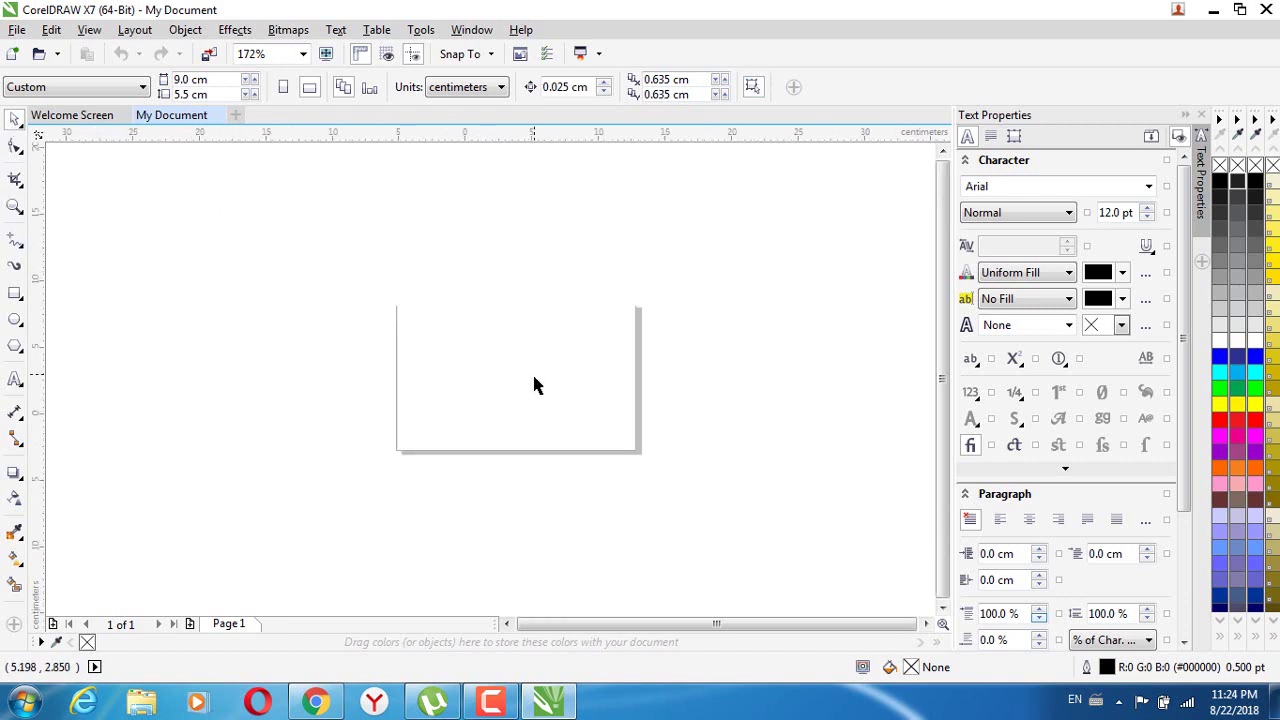
pyautogui.scroll(4, 540, 376)
pyautogui.moveTo(657, 389); pyautogui.dragTo(374, 320)
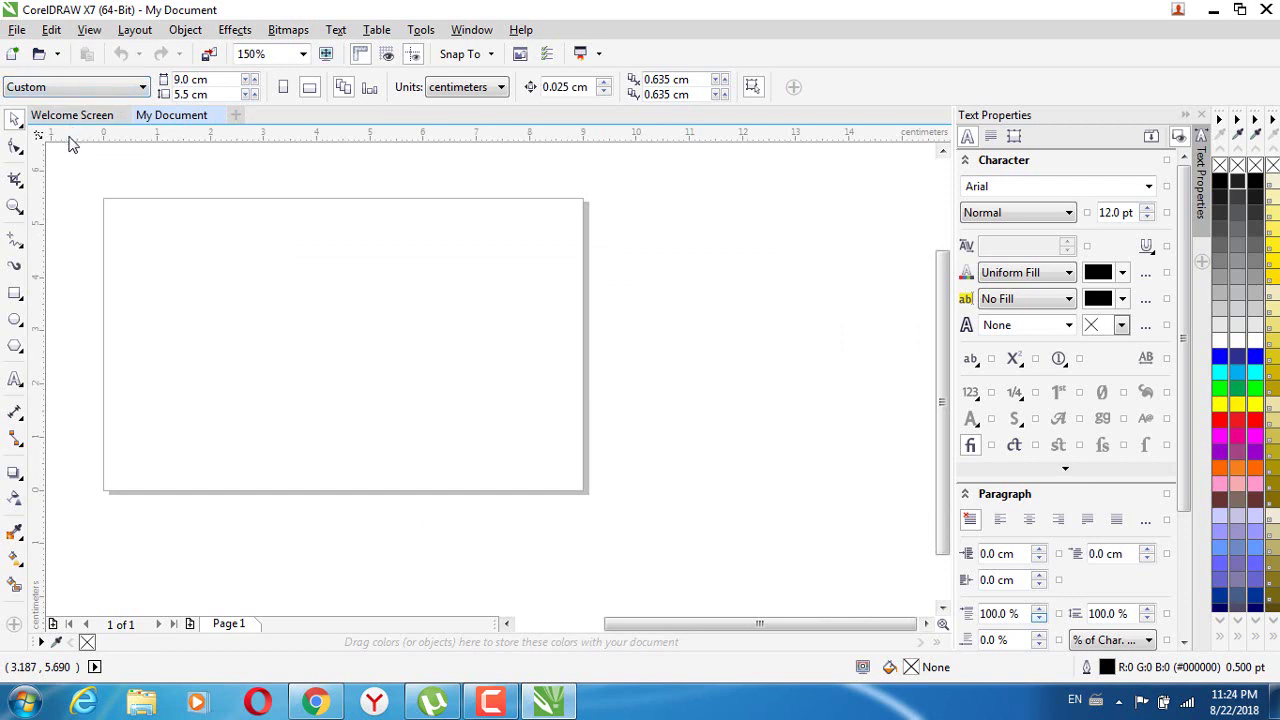
pyautogui.moveTo(70, 145); pyautogui.dragTo(106, 129)
pyautogui.moveTo(393, 140); pyautogui.dragTo(407, 249)
pyautogui.scroll(2, 144, 282)
pyautogui.moveTo(317, 280); pyautogui.dragTo(484, 355)
pyautogui.scroll(-4, 319, 342)
pyautogui.scroll(2, 309, 378)
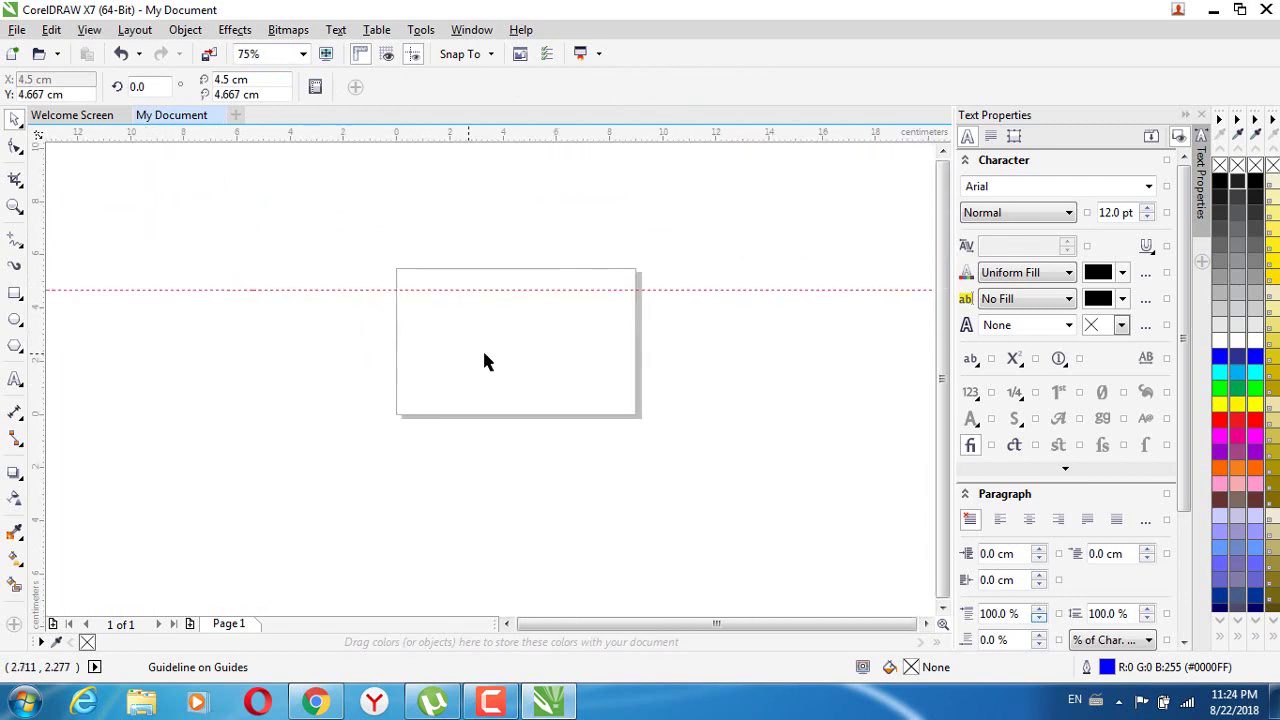
pyautogui.scroll(4, 488, 300)
pyautogui.scroll(-2, 463, 289)
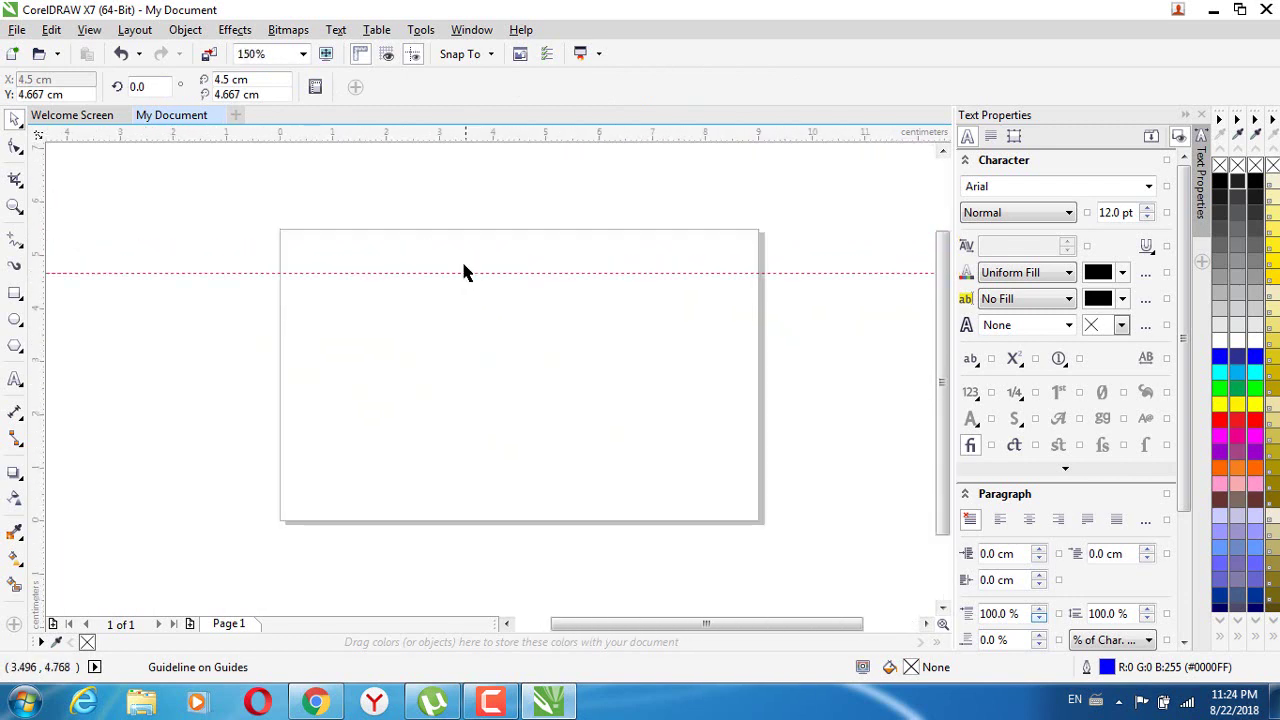
# Step: Move the horizontal guideline up to about 5.1 cm
pyautogui.moveTo(451, 271); pyautogui.dragTo(443, 248)
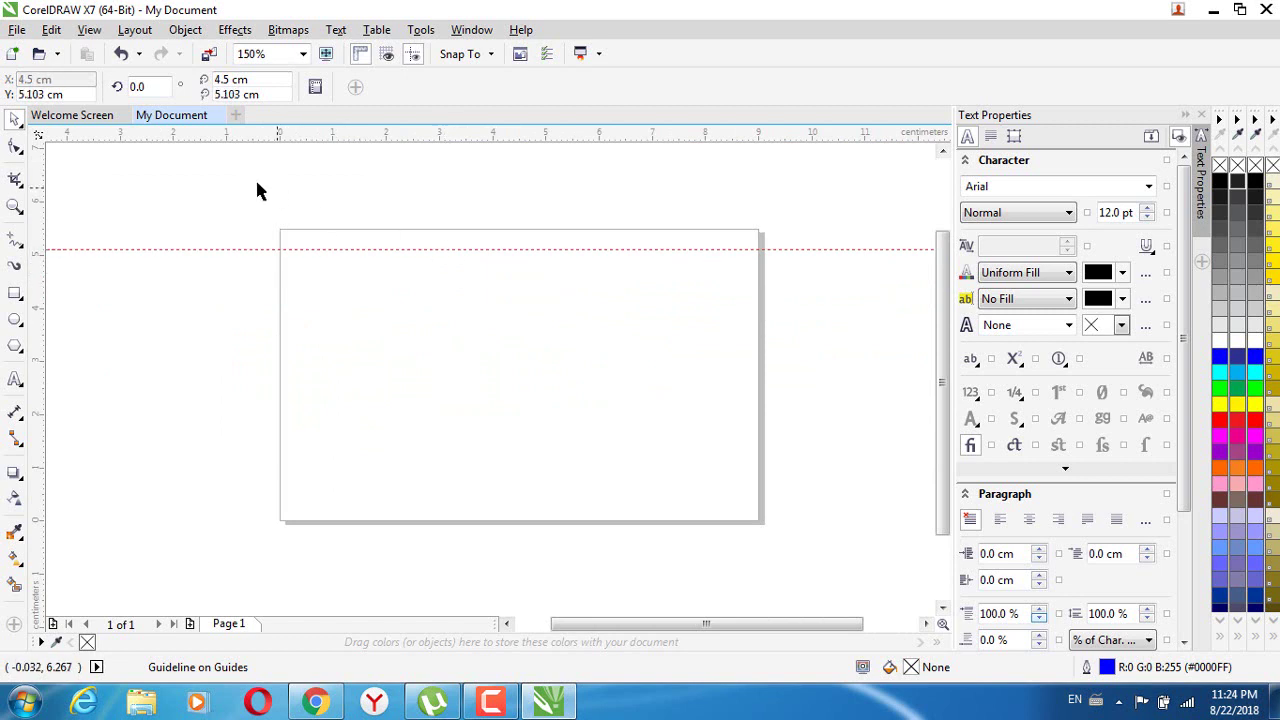
pyautogui.moveTo(257, 191); pyautogui.dragTo(619, 333)
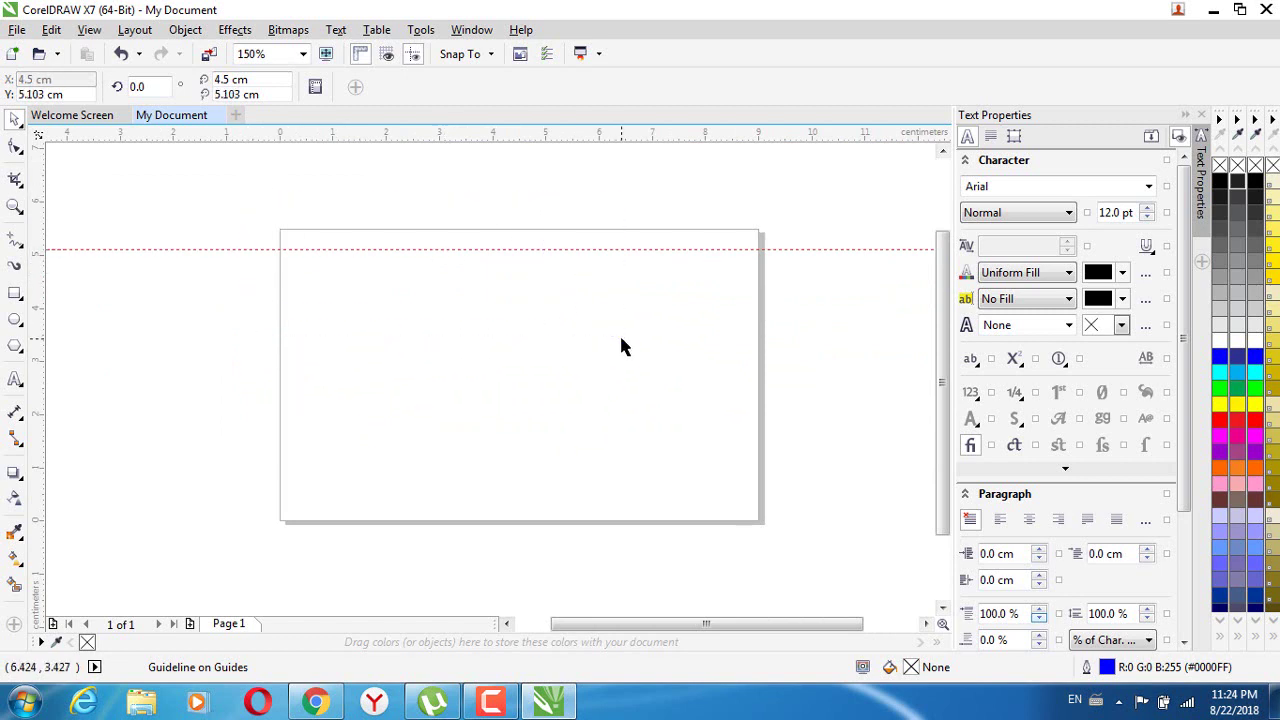
pyautogui.click(513, 248)
# Step: Add horizontal guidelines at about 3.32 cm and 4.19 cm and a vertical guideline at about 2.03 cm
pyautogui.moveTo(313, 135); pyautogui.dragTo(400, 344)
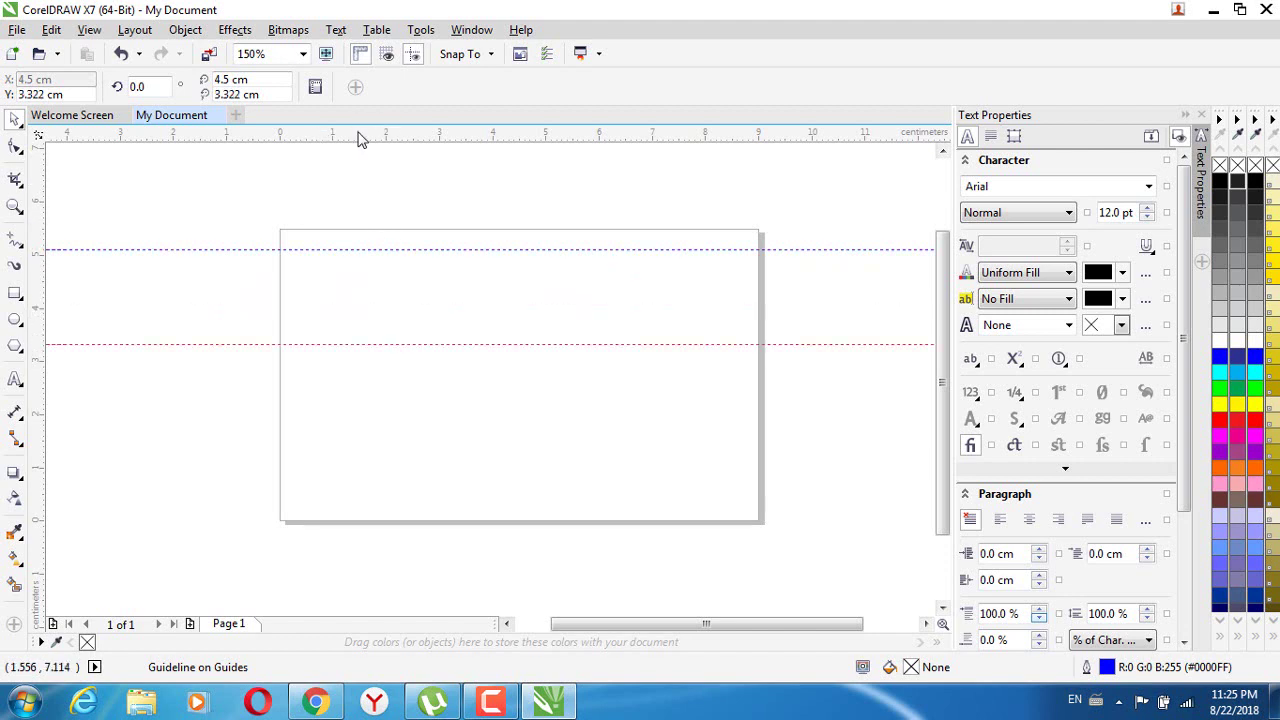
pyautogui.moveTo(361, 138); pyautogui.dragTo(387, 299)
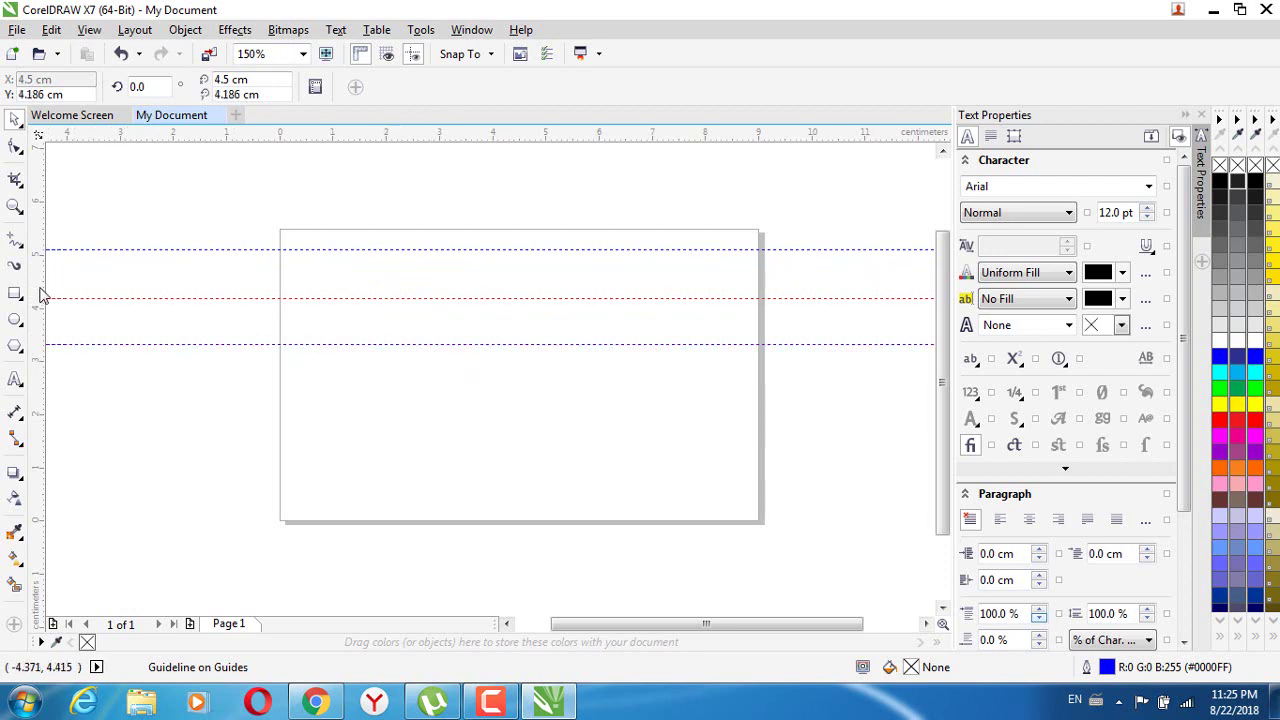
pyautogui.moveTo(40, 290); pyautogui.dragTo(388, 335)
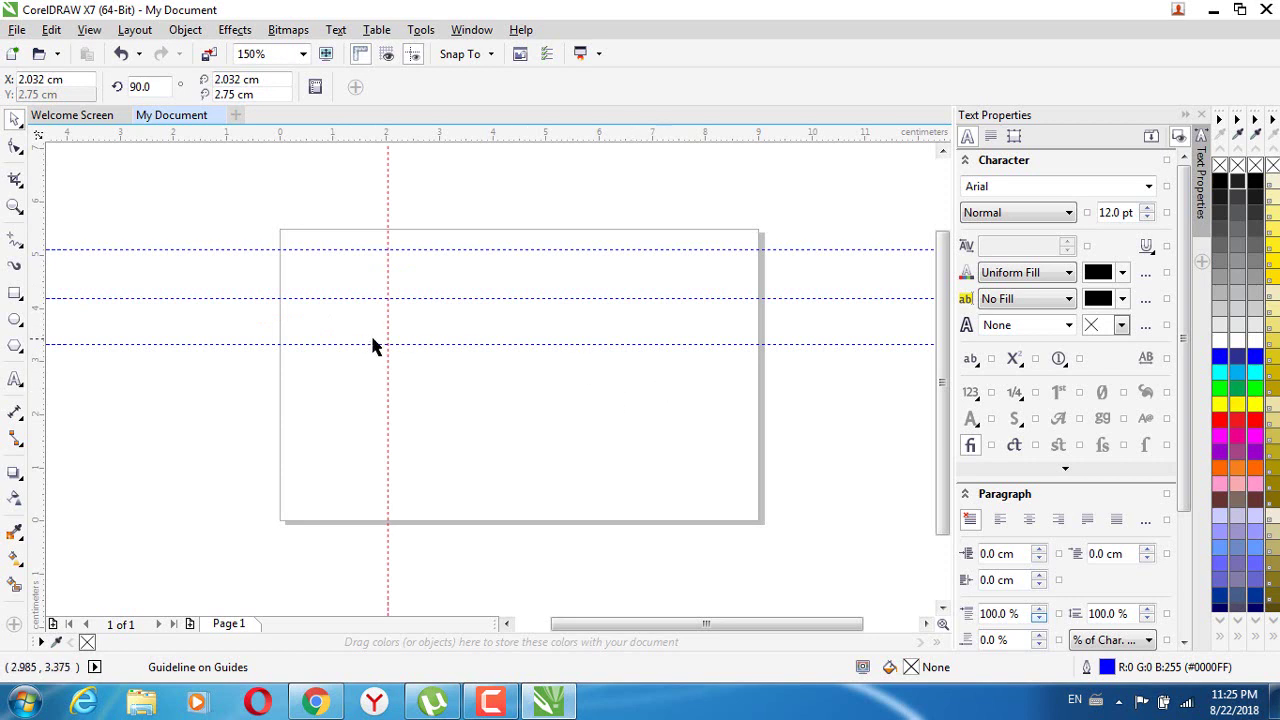
pyautogui.click(741, 550)
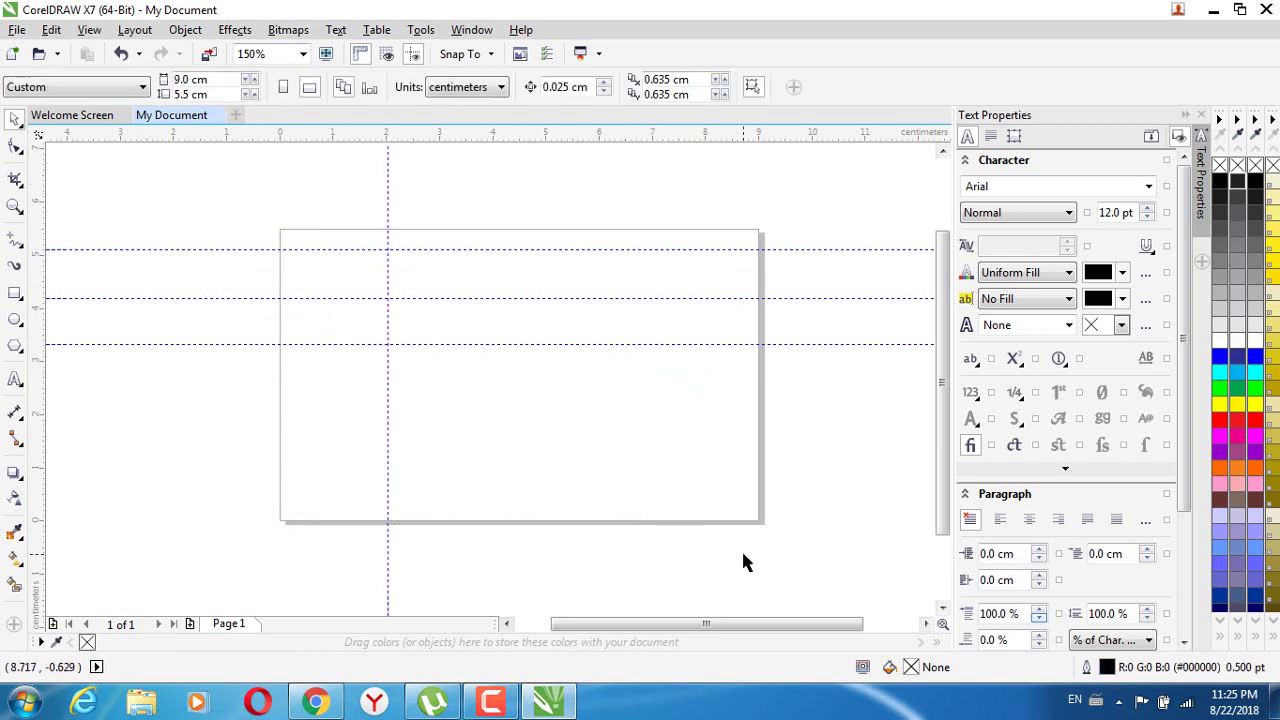
# Step: Delete the three horizontal guidelines and the vertical guideline from the page
pyautogui.click(503, 345)
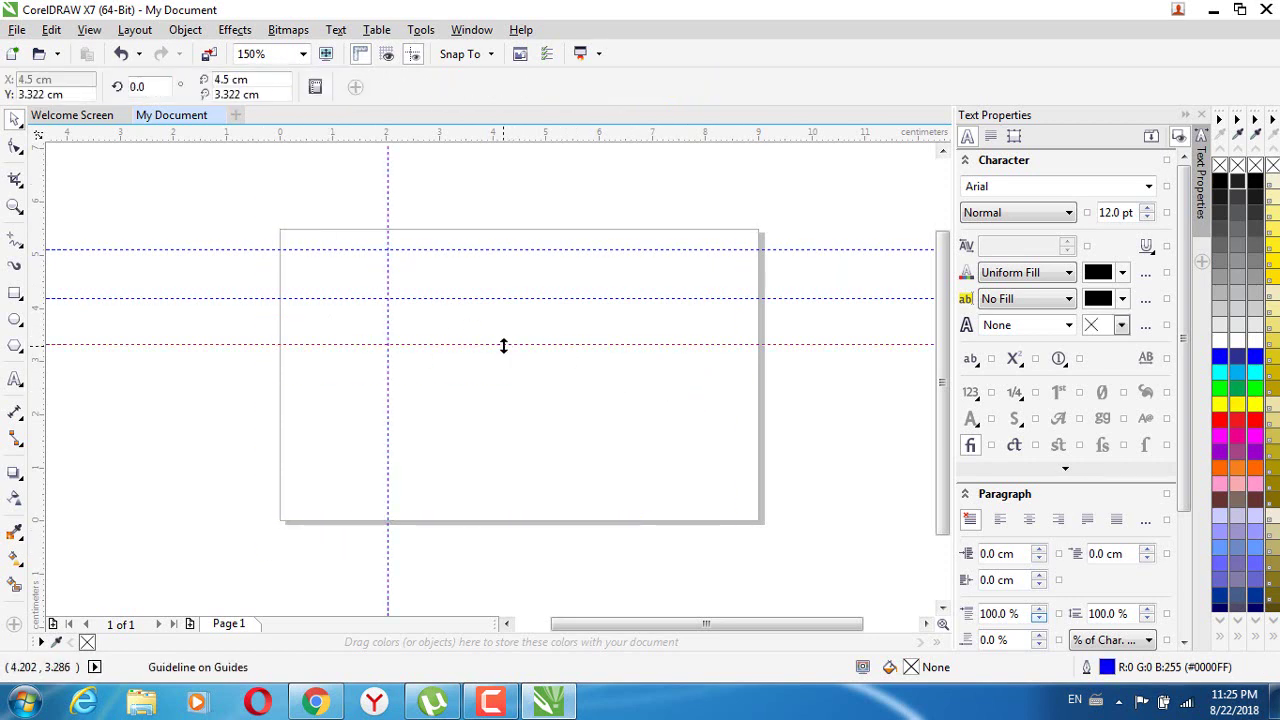
pyautogui.press('Delete')
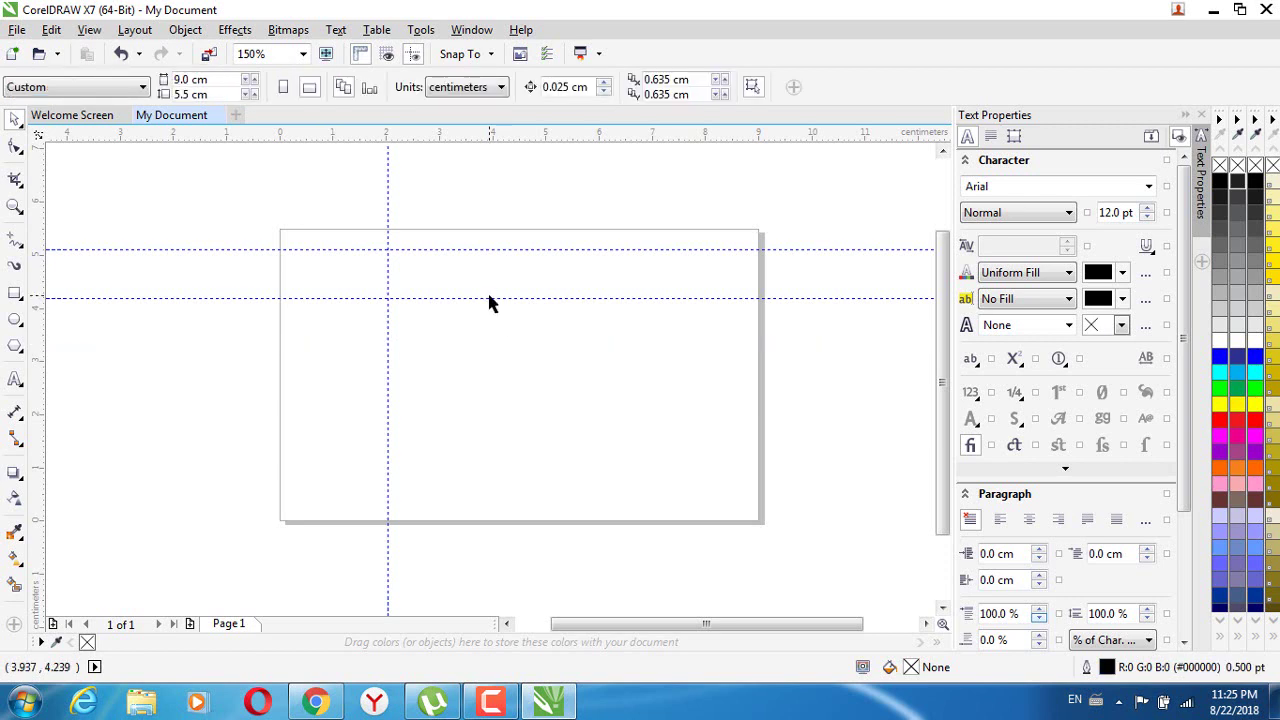
pyautogui.click(491, 298)
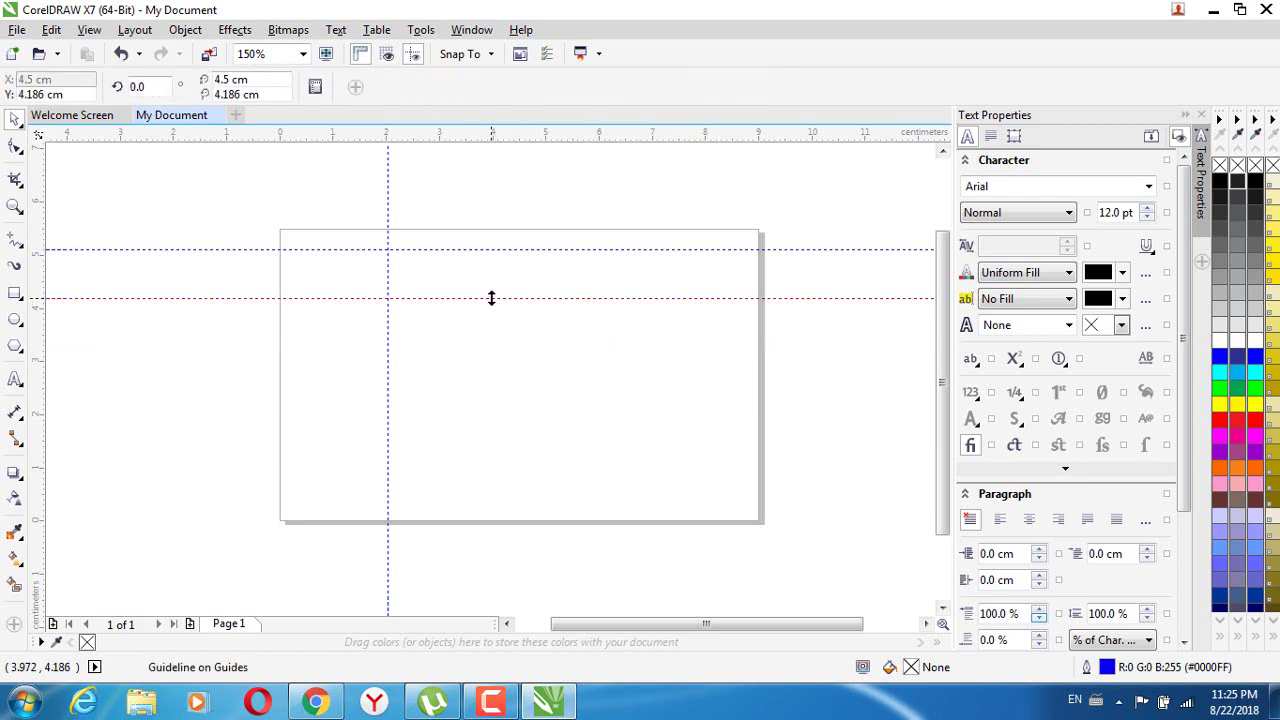
pyautogui.press('Delete')
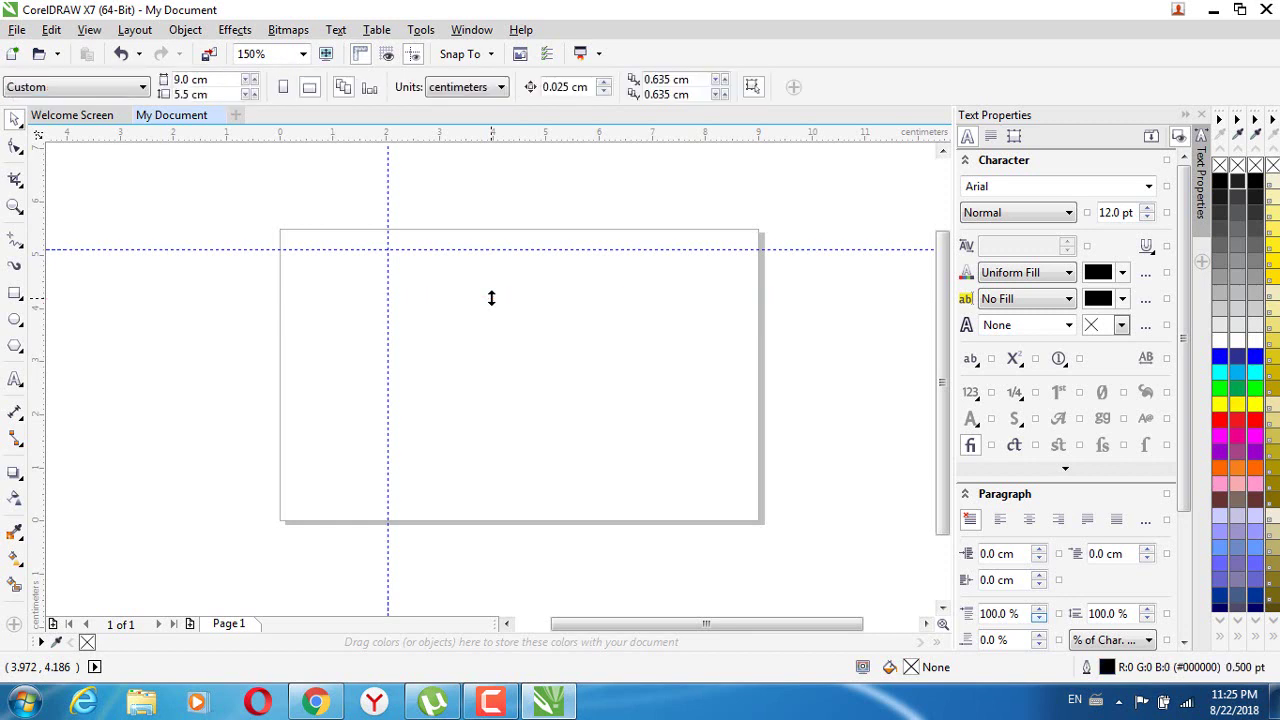
pyautogui.click(544, 250)
pyautogui.press('Delete')
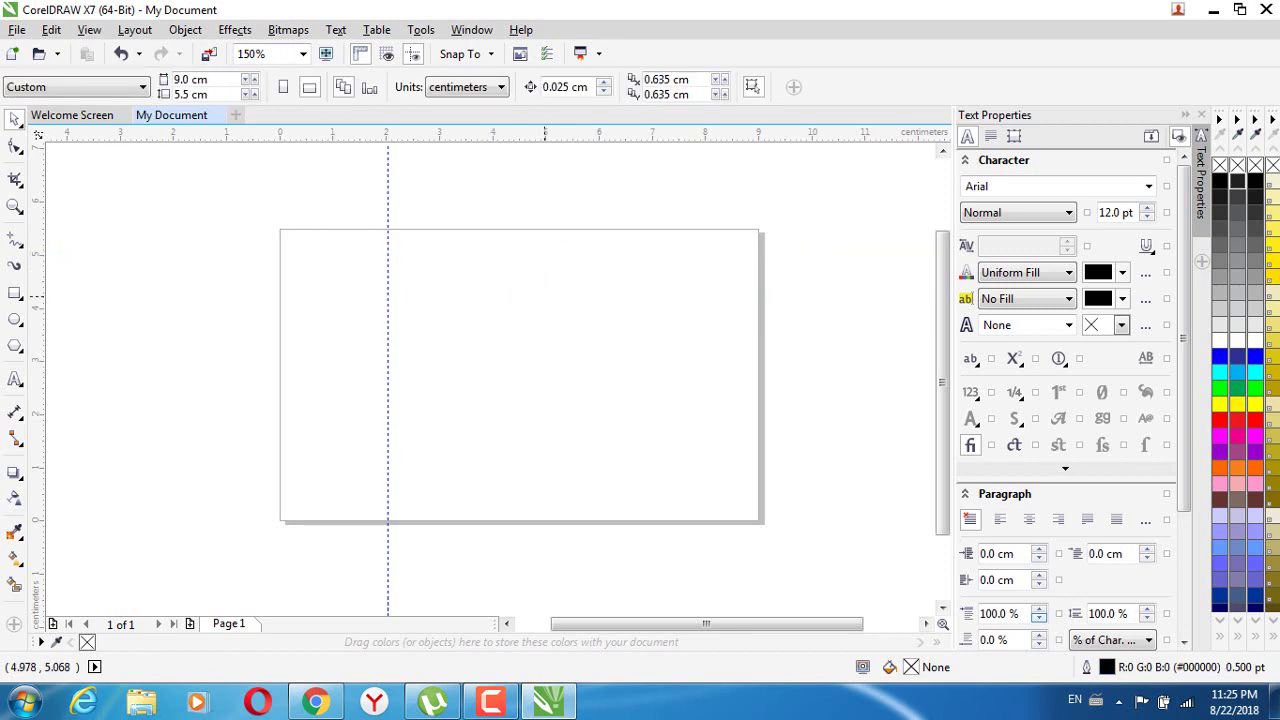
pyautogui.click(387, 370)
pyautogui.click(388, 370)
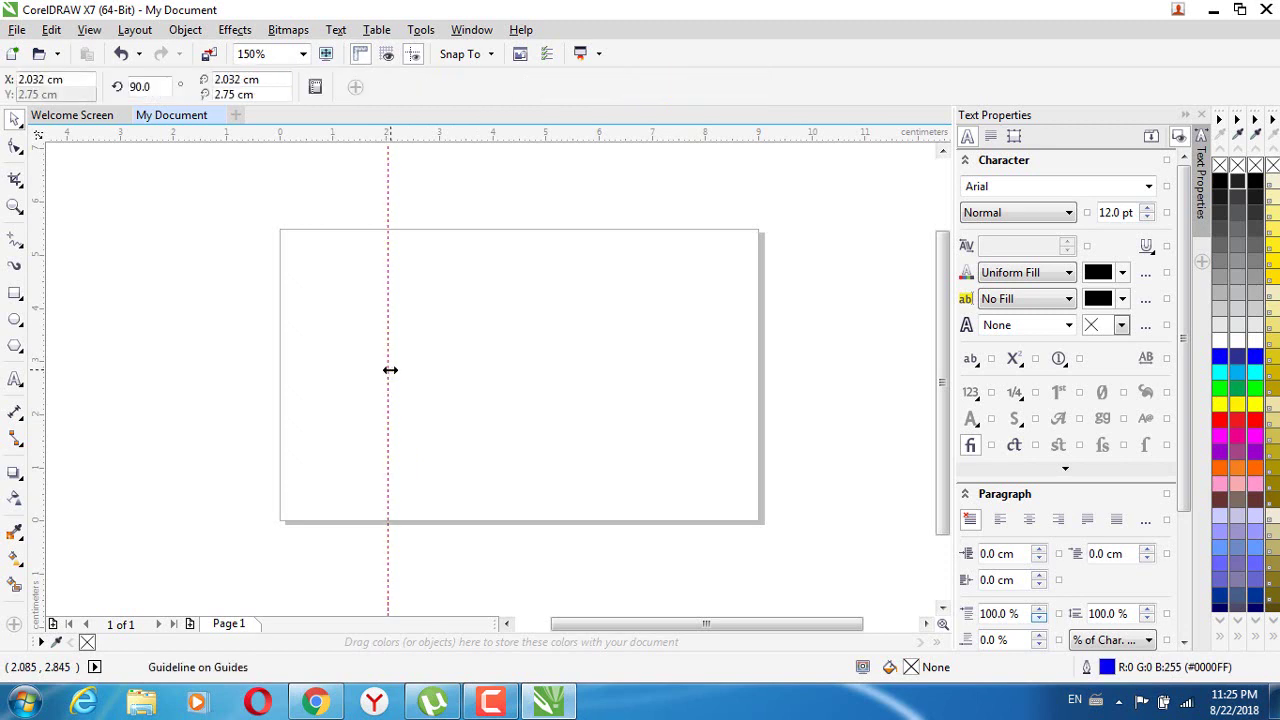
pyautogui.press('Delete')
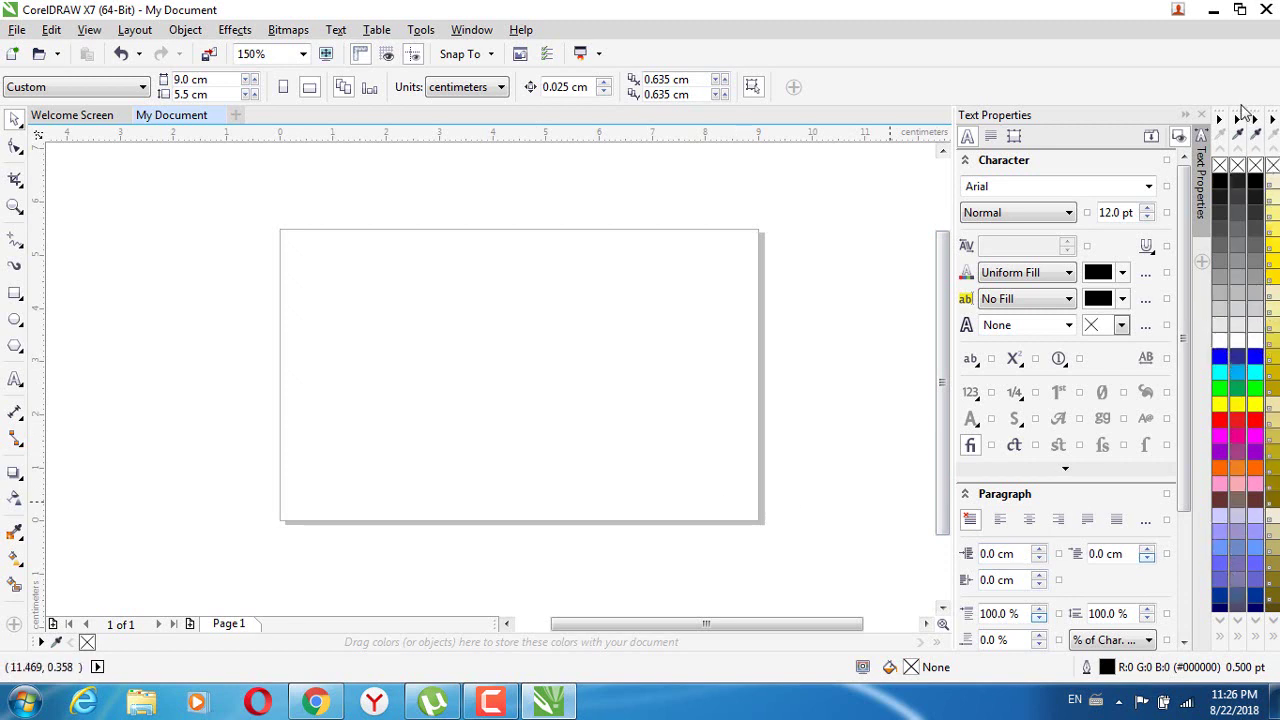
# Step: Examine the default color palette's options and browse further down its color swatches
pyautogui.click(1219, 119)
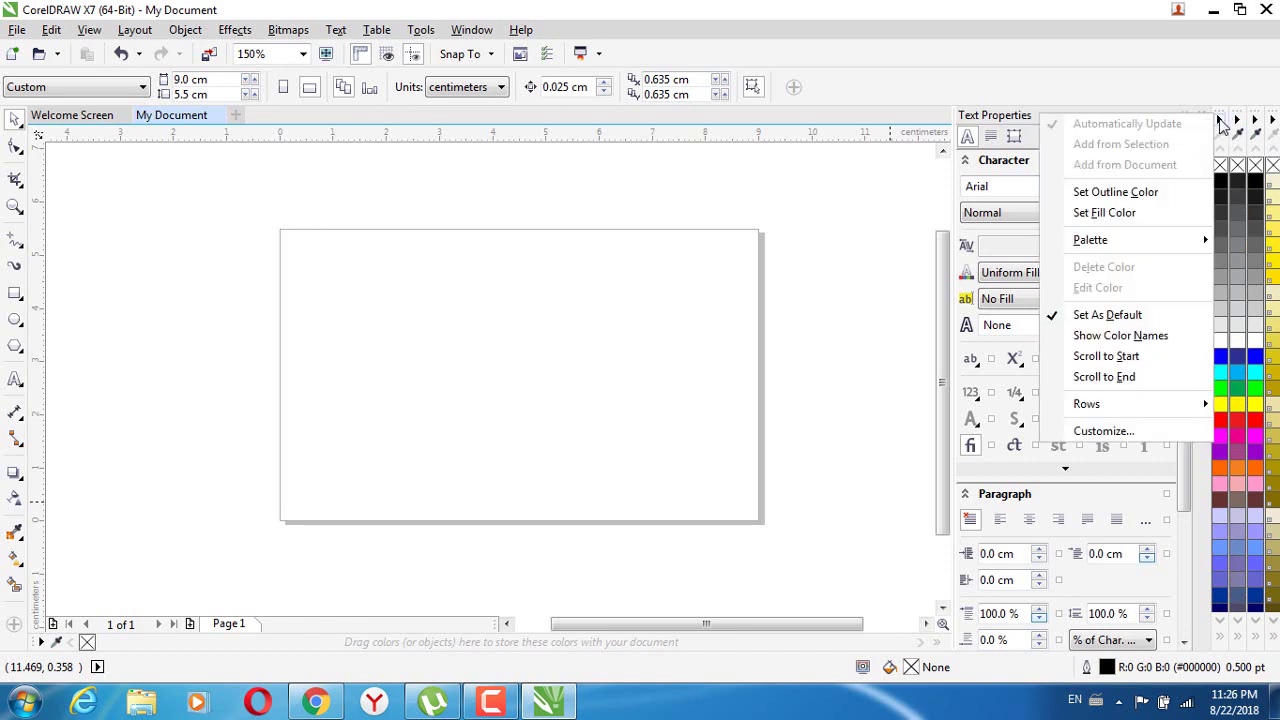
pyautogui.click(1222, 121)
pyautogui.click(1222, 622)
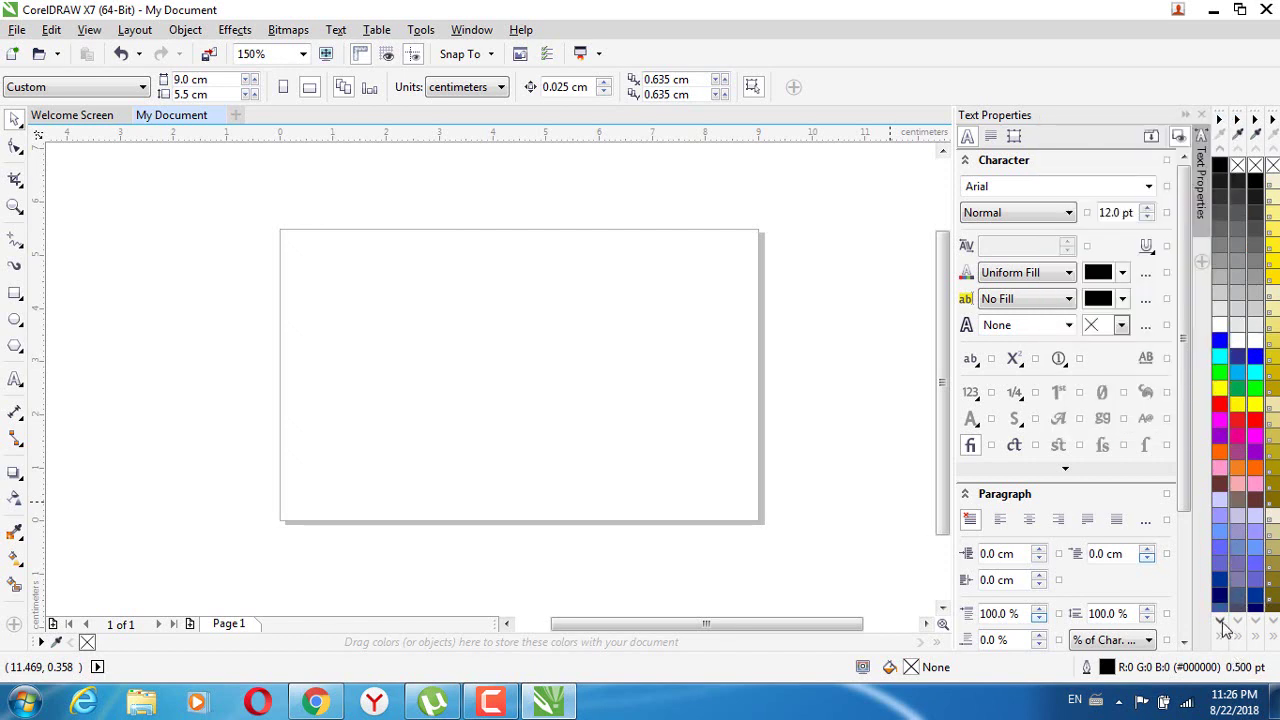
pyautogui.click(1222, 622)
pyautogui.click(1222, 622)
pyautogui.click(1222, 622)
pyautogui.click(1222, 622)
pyautogui.click(1222, 622)
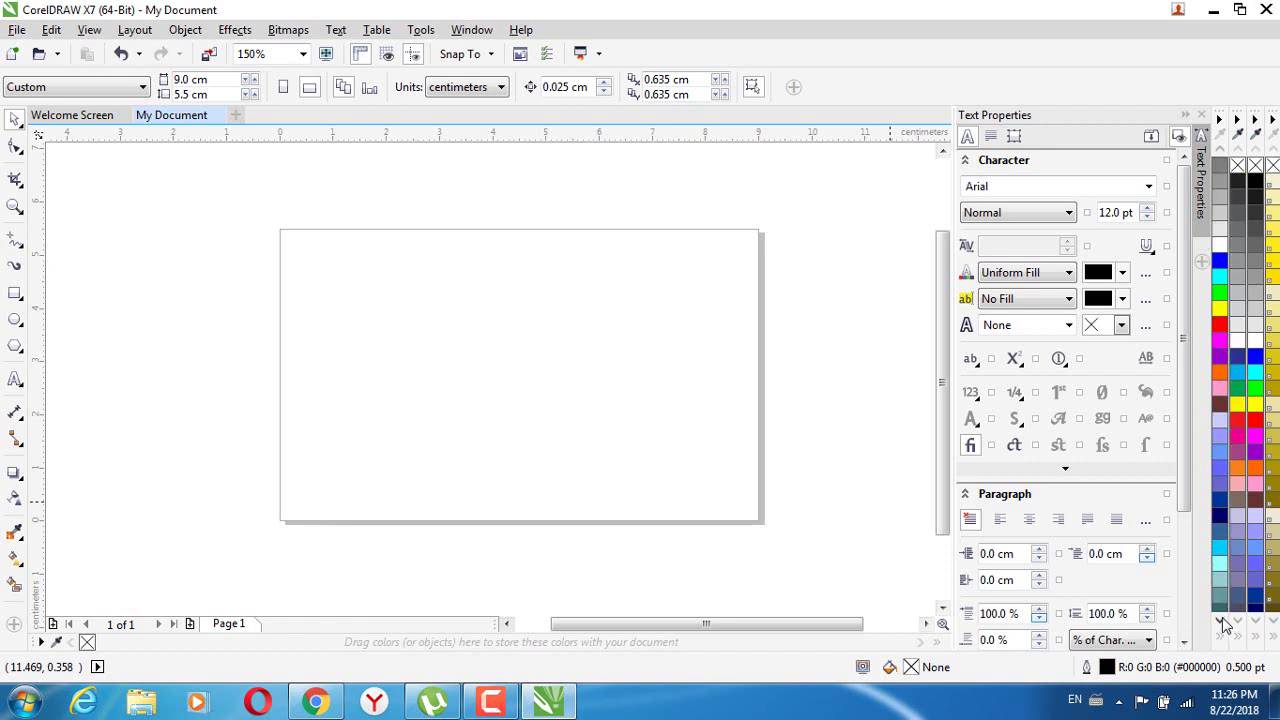
pyautogui.click(1222, 622)
# Step: Expand the first three color palettes one after another, including the CMYK palette, to examine their full color ranges
pyautogui.click(1222, 638)
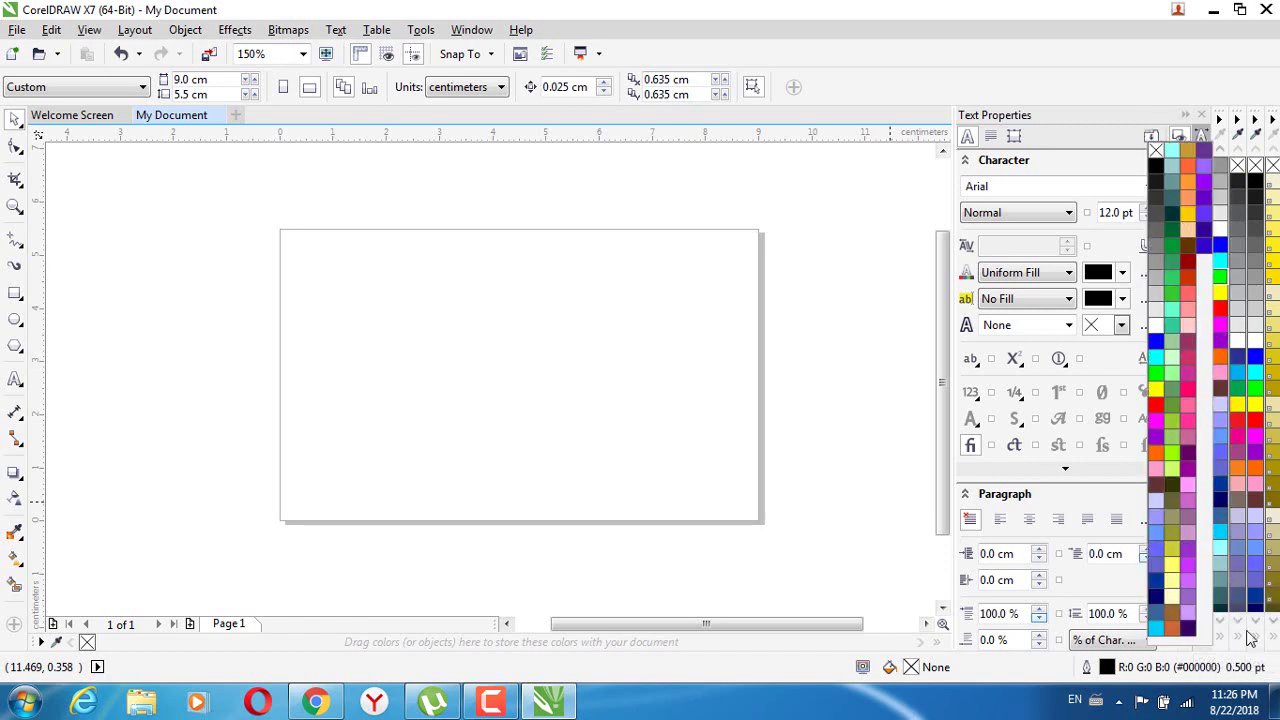
pyautogui.click(1240, 640)
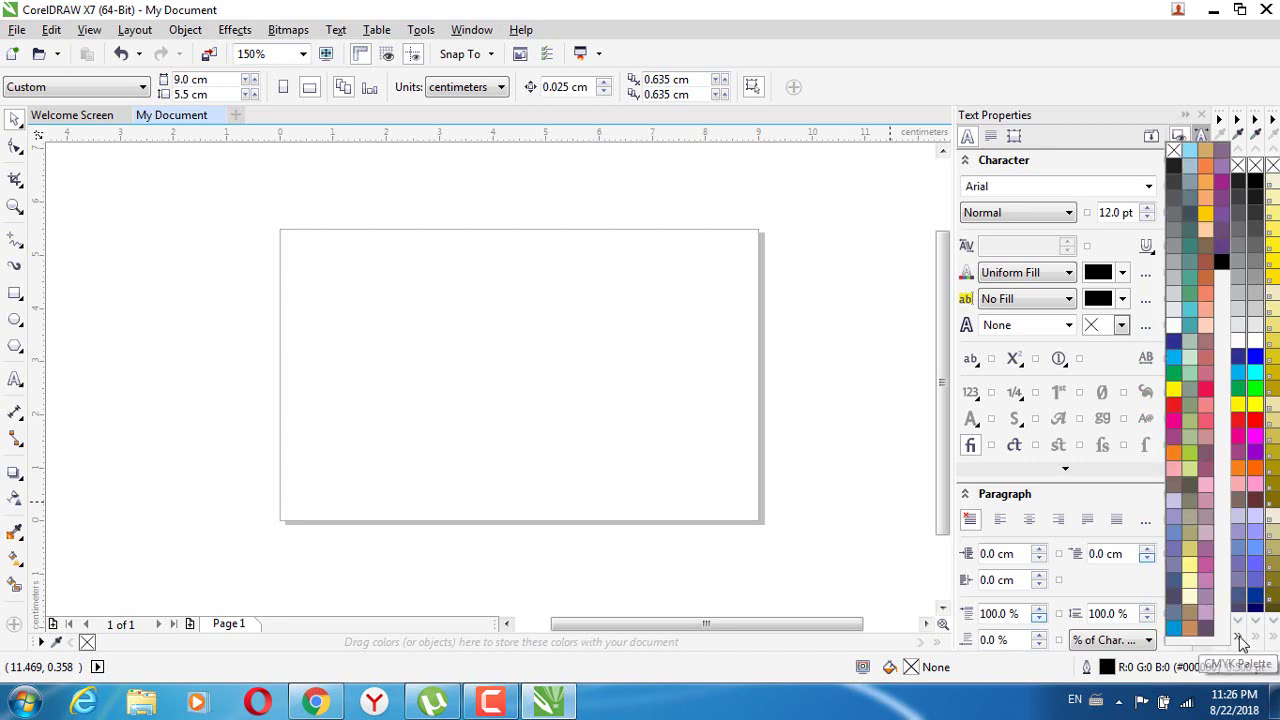
pyautogui.click(1256, 640)
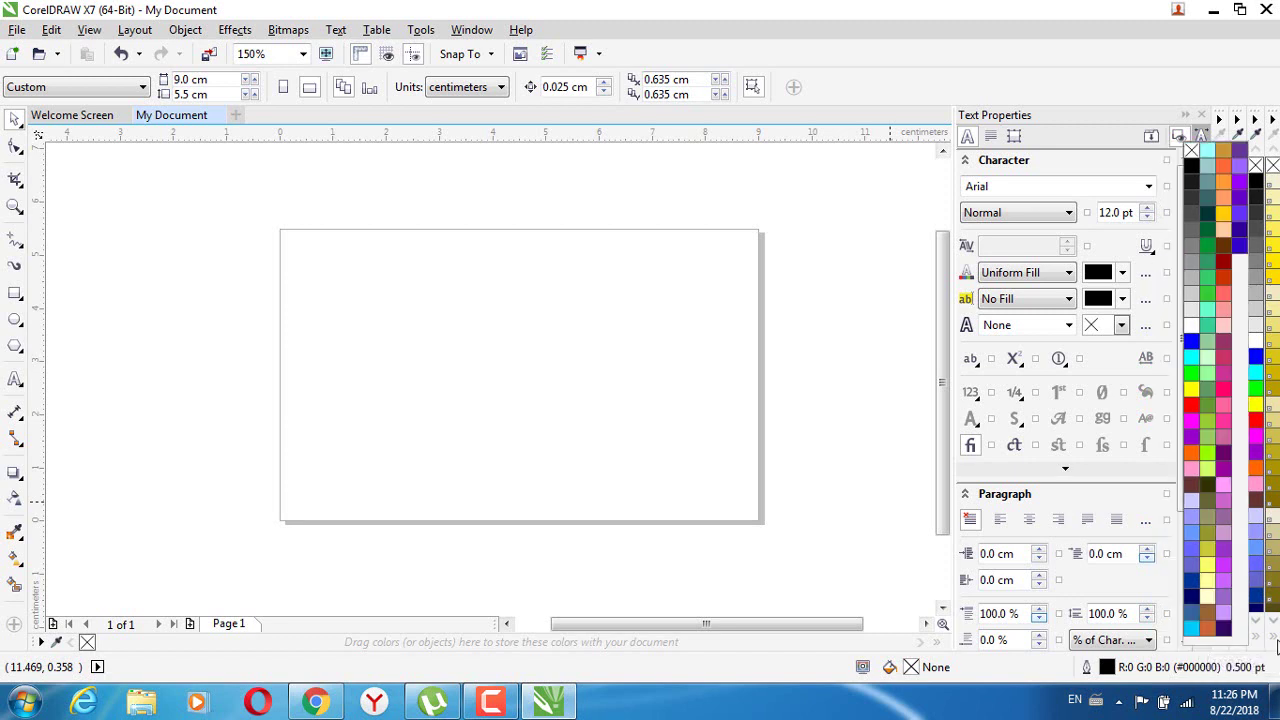
# Step: Collapse the expanded color palette to its single-column view
pyautogui.click(1276, 645)
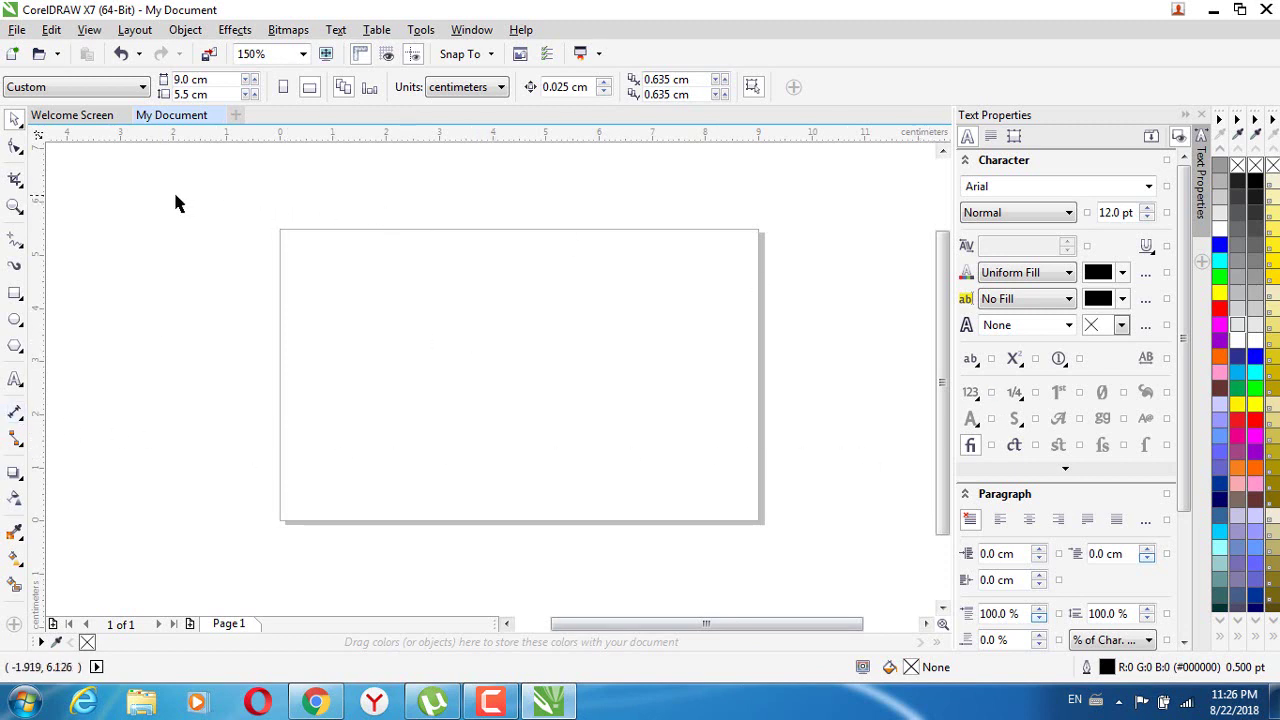
pyautogui.moveTo(157, 160); pyautogui.dragTo(645, 605)
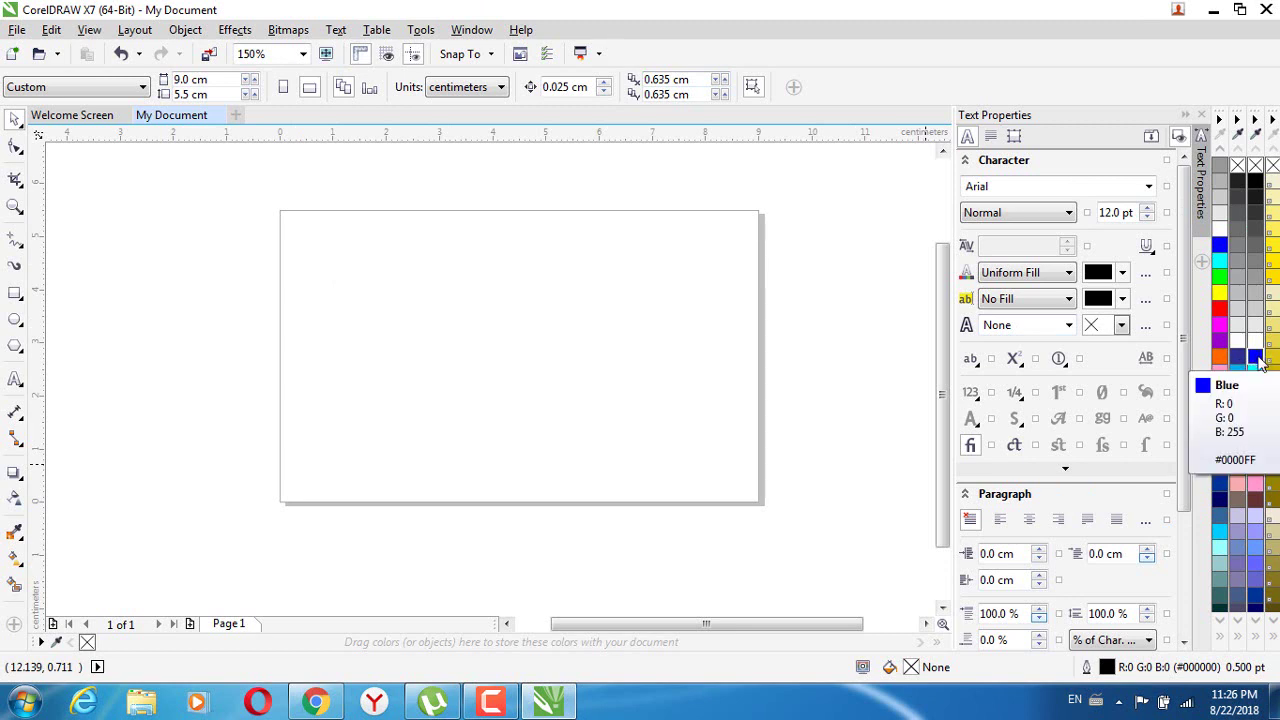
pyautogui.moveTo(369, 258); pyautogui.dragTo(287, 260)
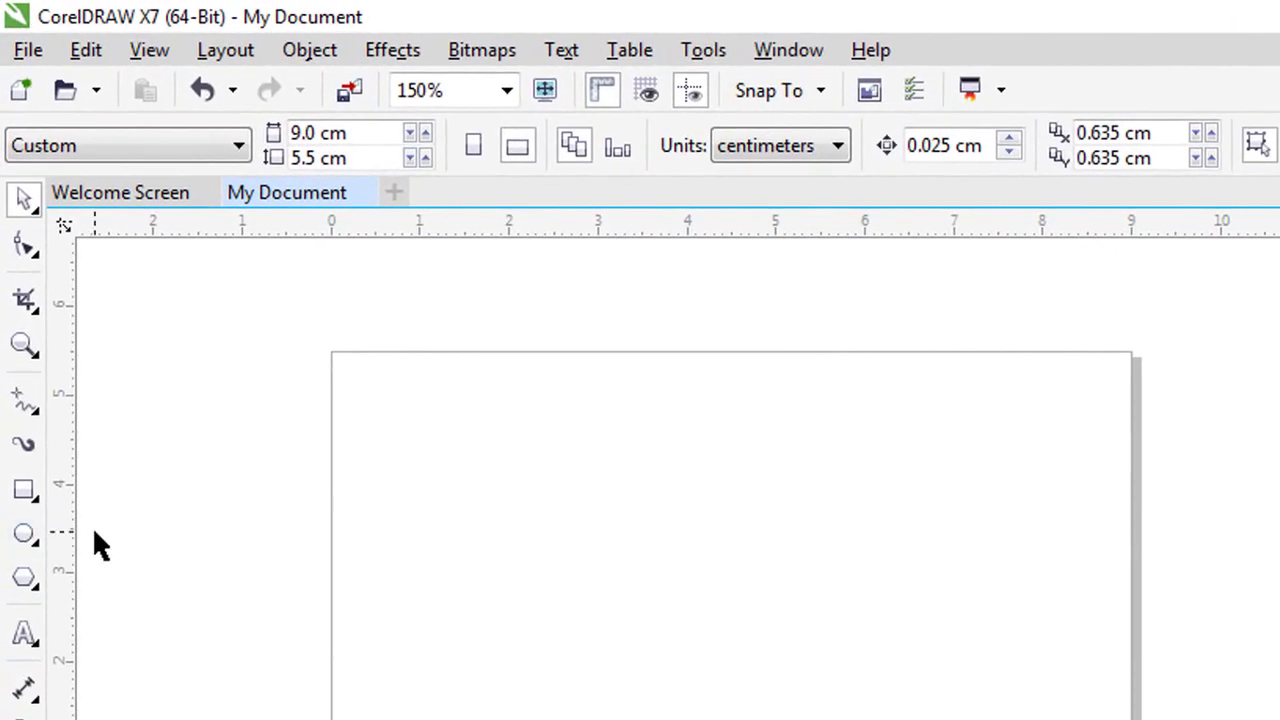
# Step: Draw a rectangle about 5.22 × 3.76 cm near the page's upper-left corner with the Rectangle tool
pyautogui.click(20, 490)
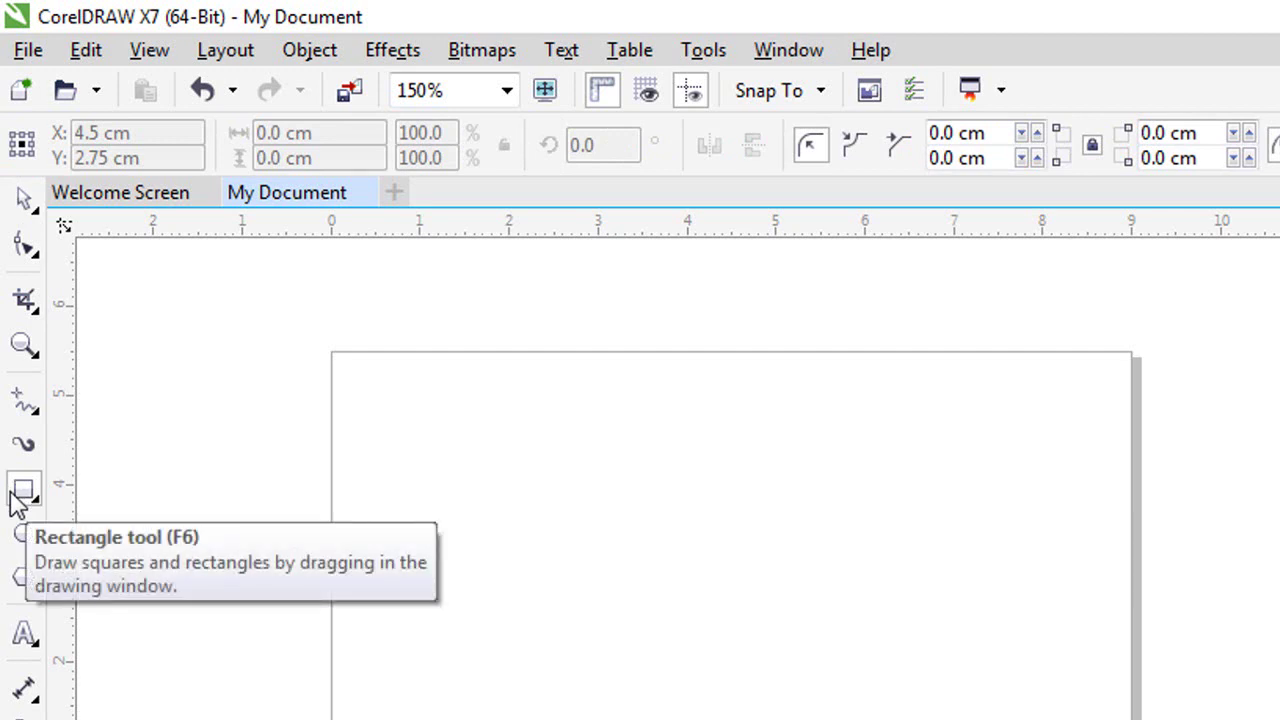
pyautogui.moveTo(405, 382); pyautogui.dragTo(873, 719)
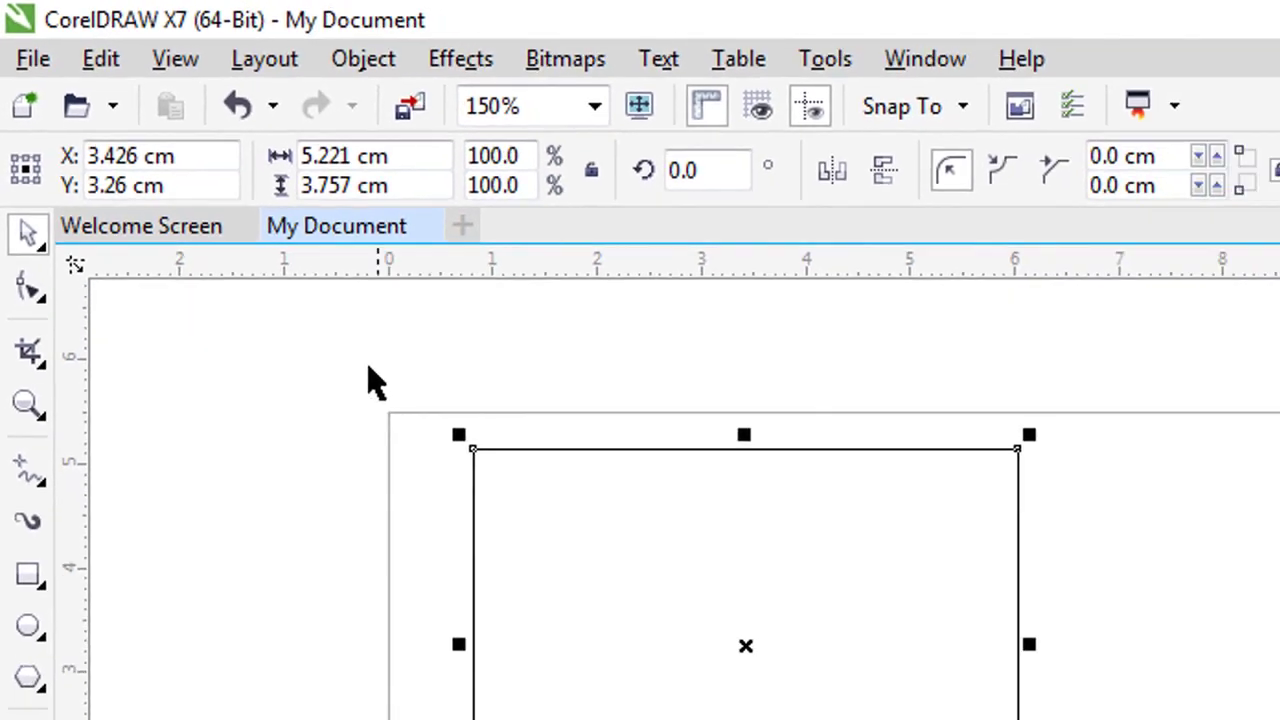
pyautogui.moveTo(219, 196); pyautogui.dragTo(637, 463)
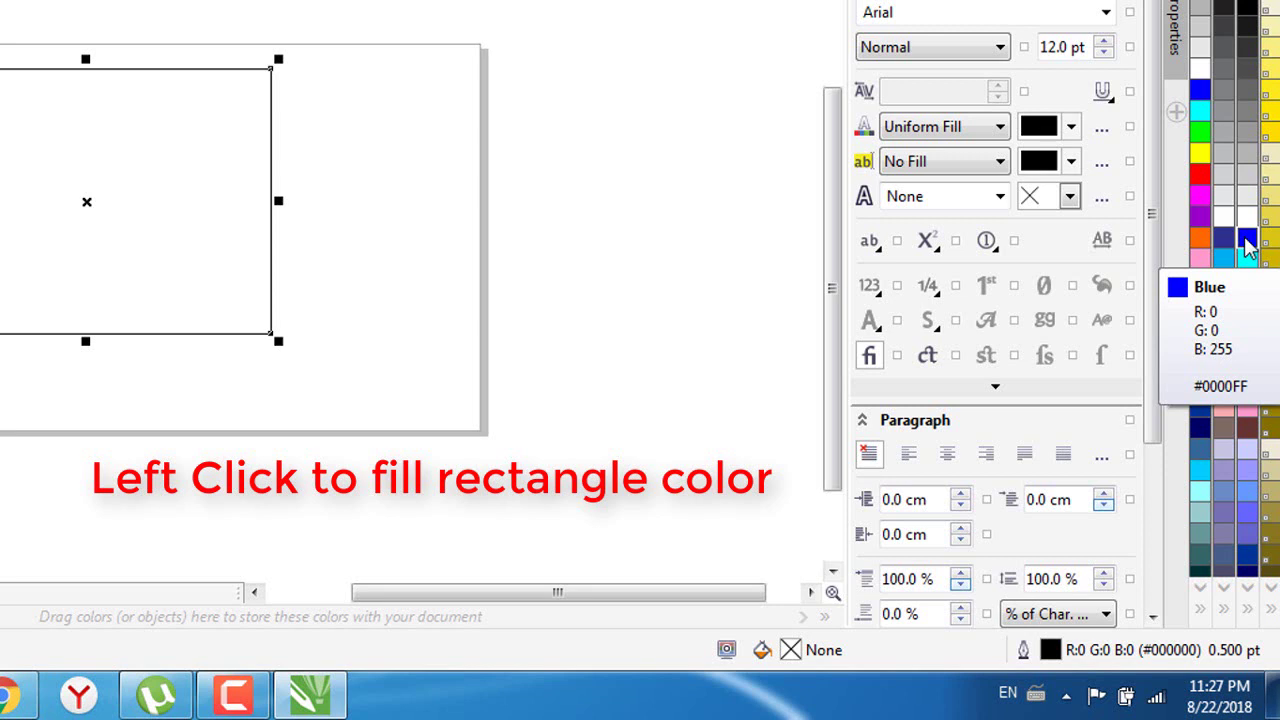
# Step: Fill the rectangle with blue (#0000FF) from the RGB palette, and clear the fill again
pyautogui.click(1248, 238)
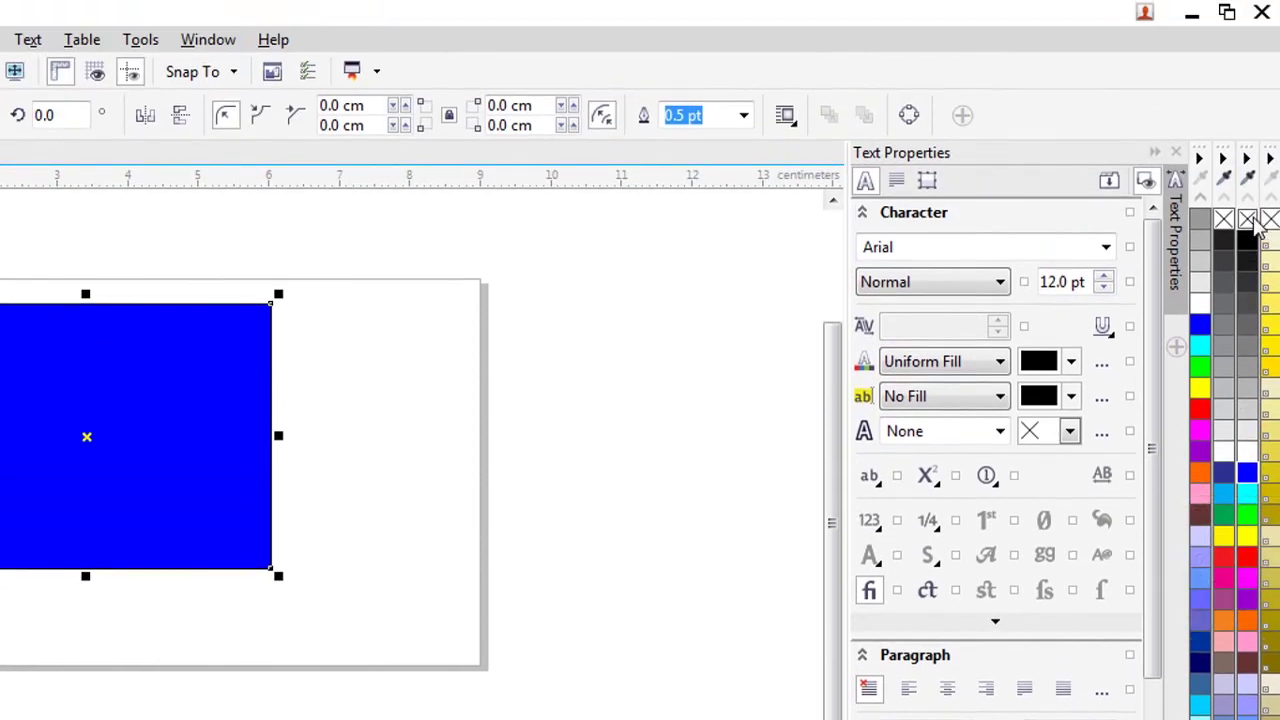
pyautogui.click(1252, 222)
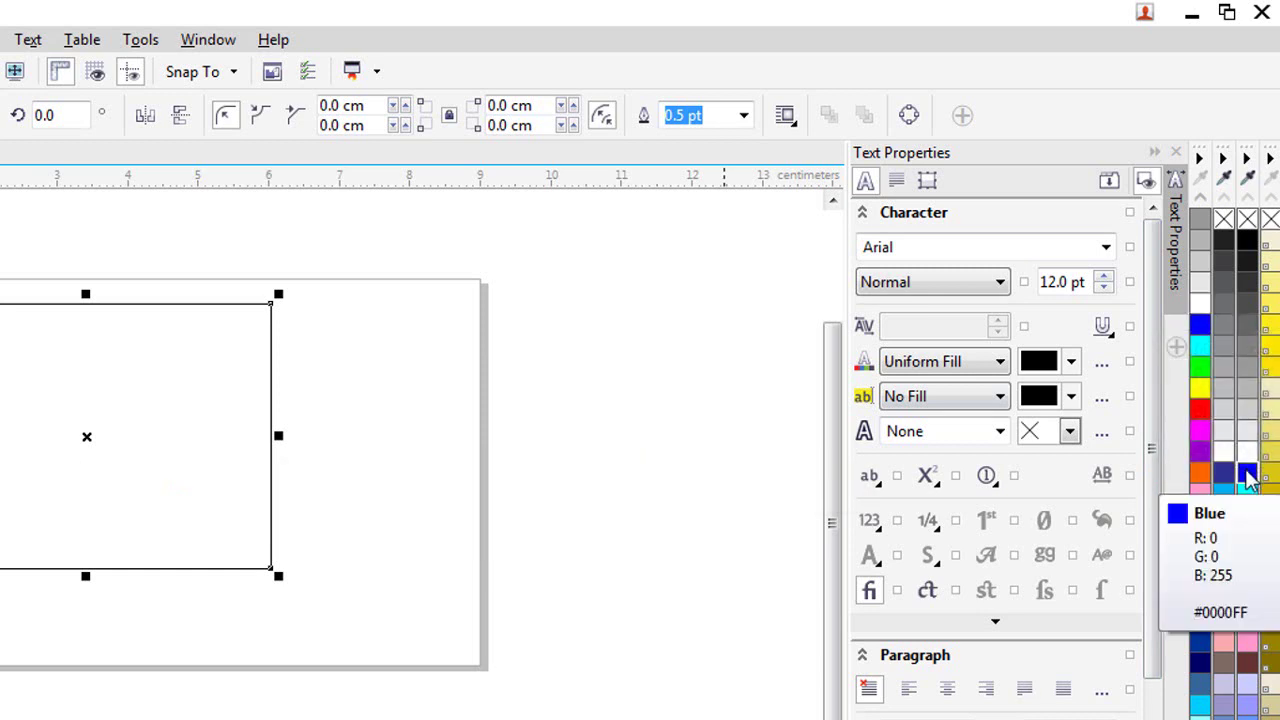
# Step: Color the unfilled rectangle's outline blue (#0000FF) and deselect it
pyautogui.rightClick(1247, 477)
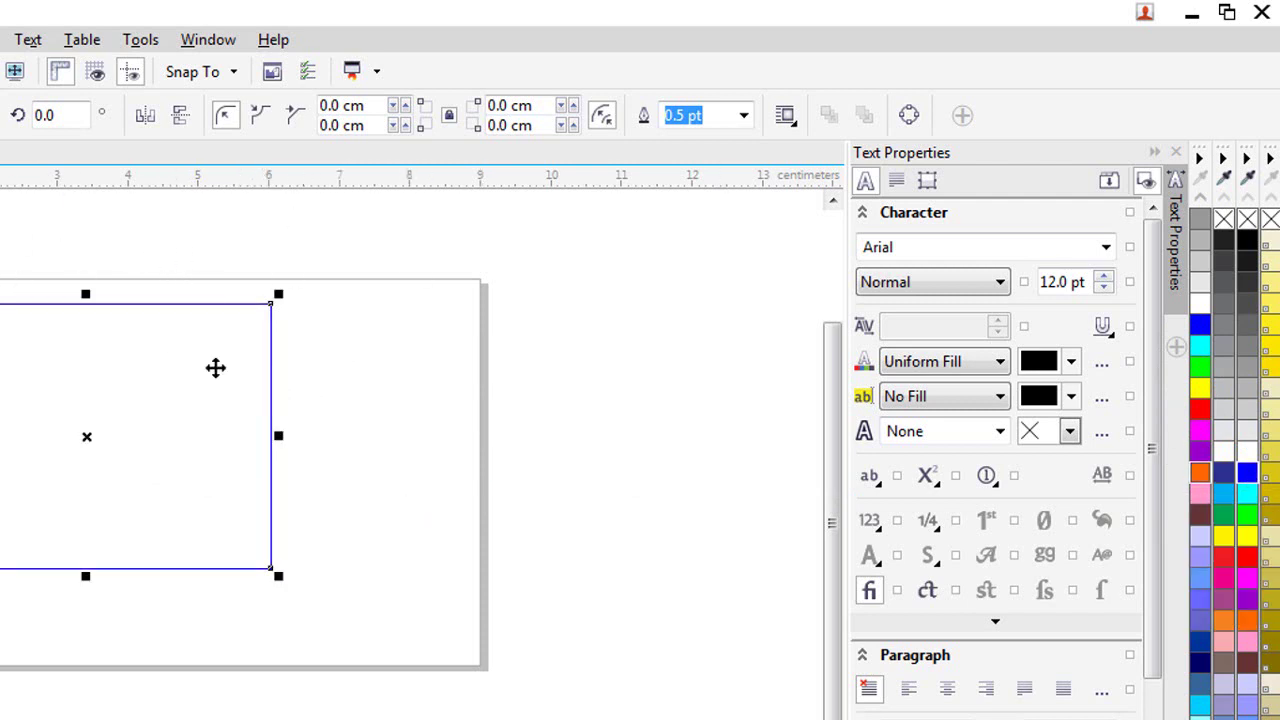
pyautogui.click(384, 305)
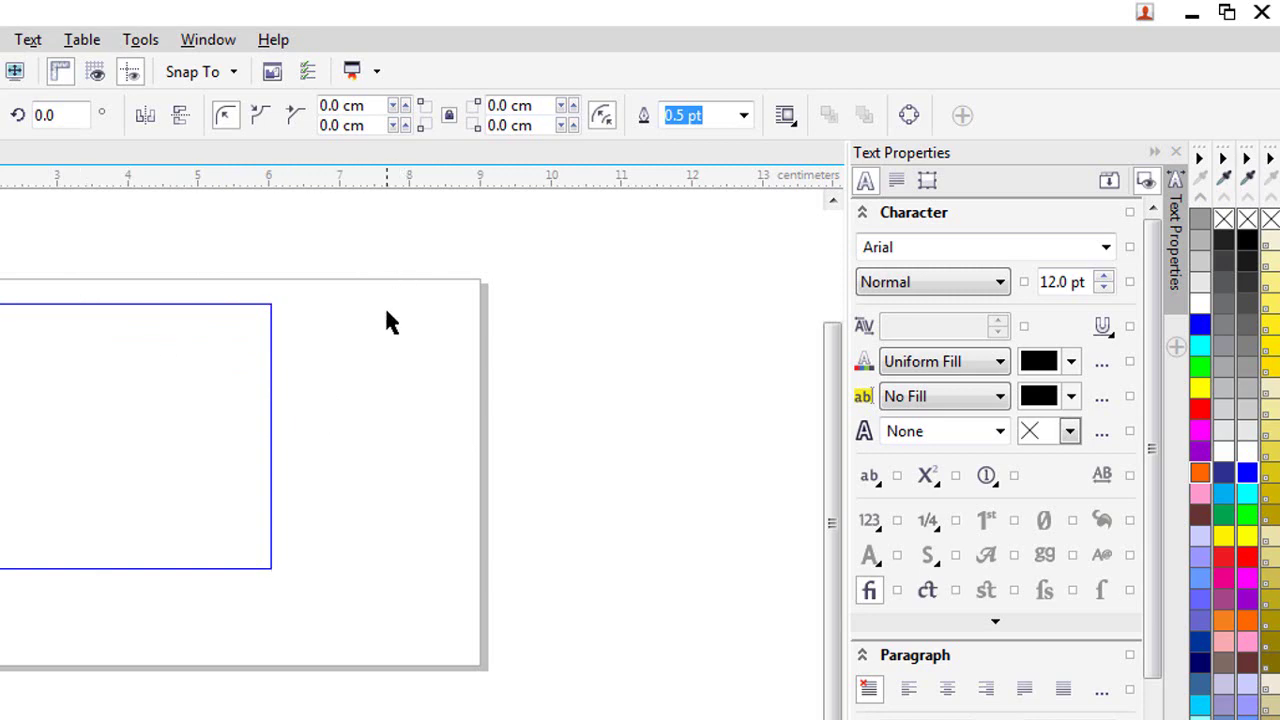
pyautogui.moveTo(126, 277); pyautogui.dragTo(531, 587)
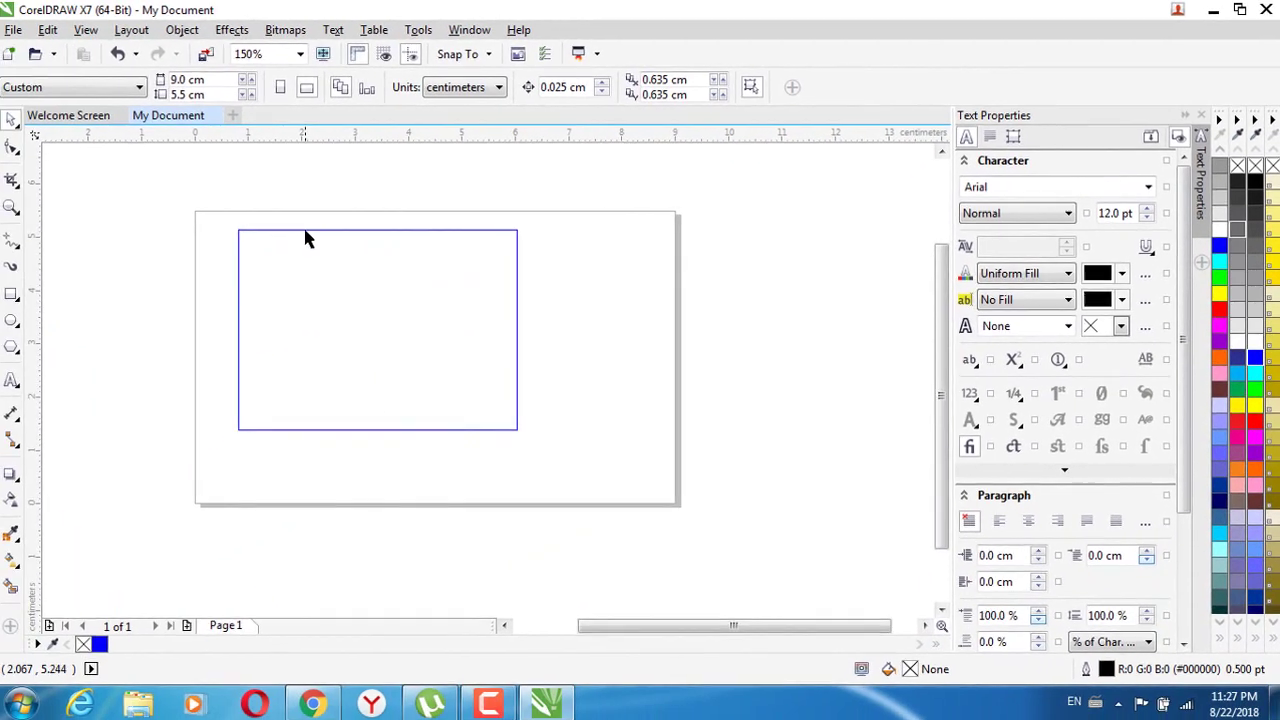
# Step: Select the rectangle, remove its outline and fill it with blue (#0000FF)
pyautogui.click(306, 231)
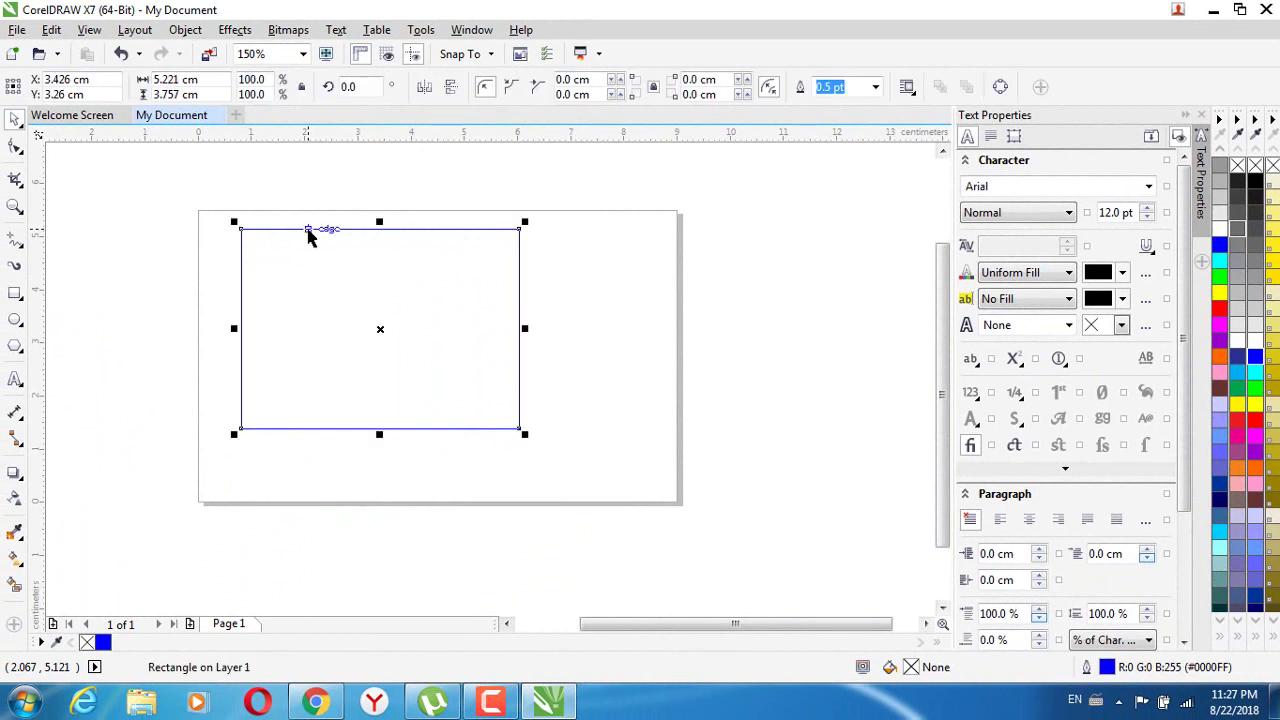
pyautogui.rightClick(1256, 167)
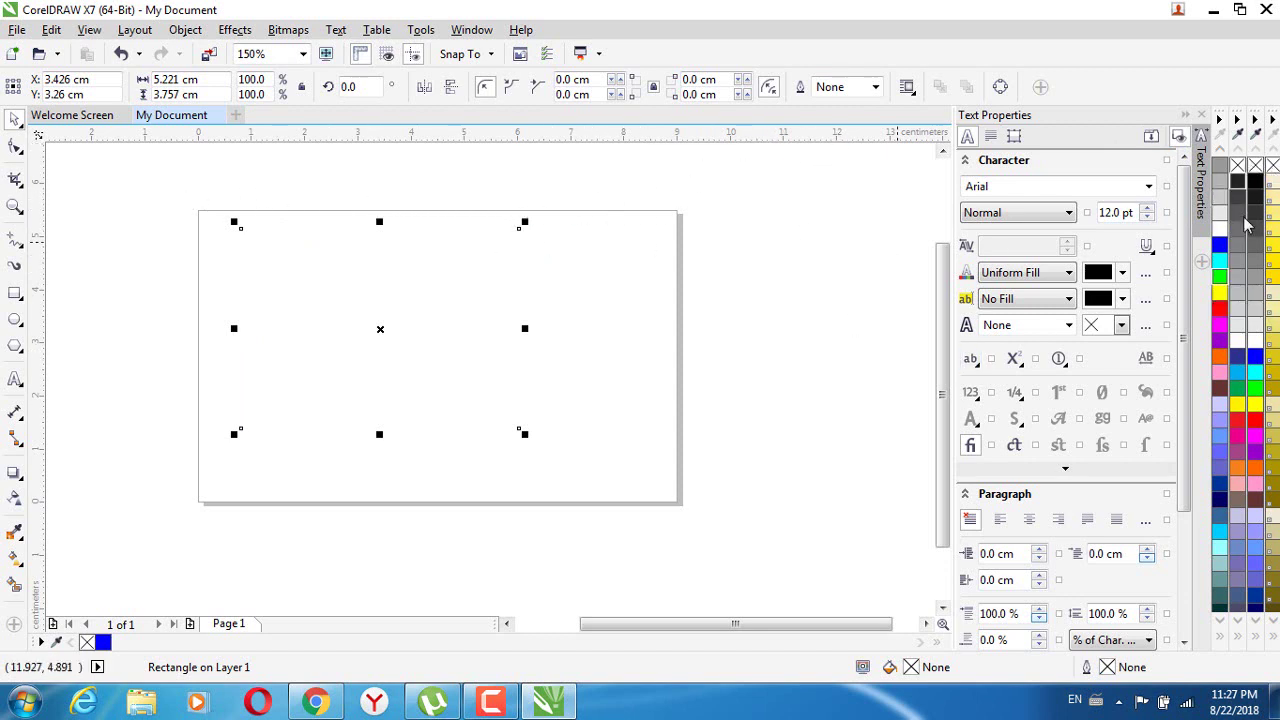
pyautogui.press('F3')
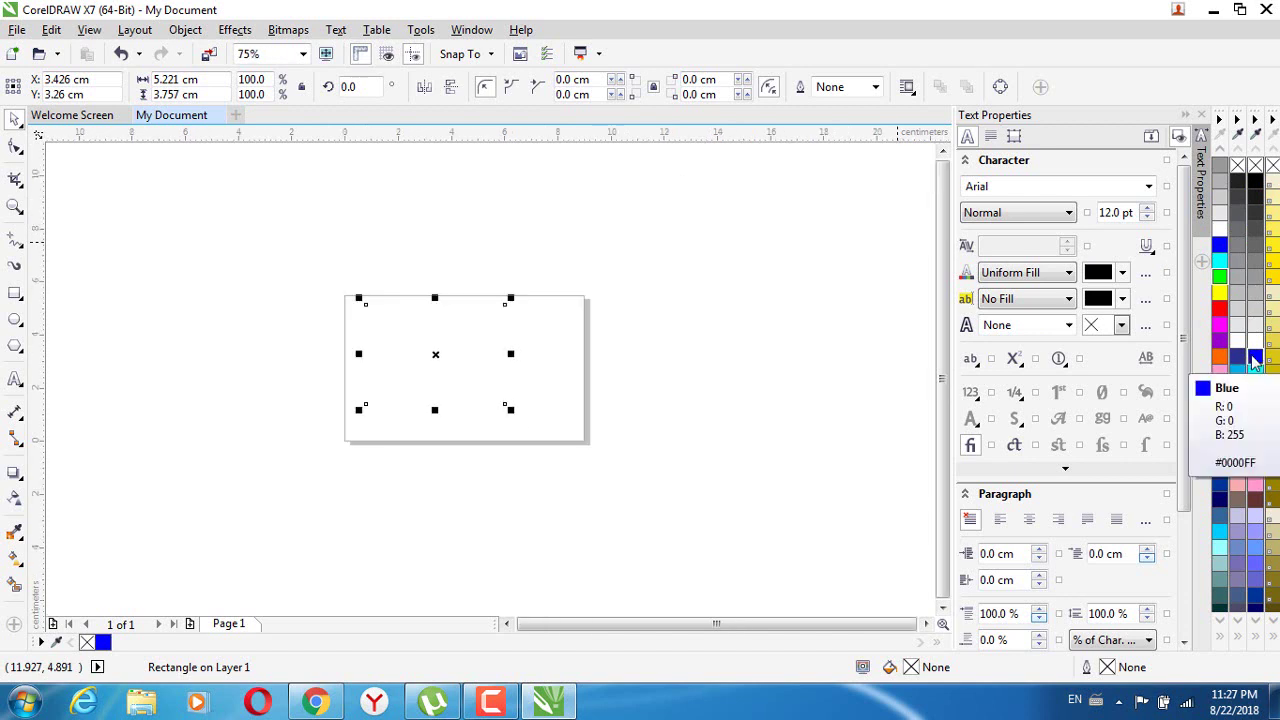
pyautogui.click(1255, 362)
pyautogui.click(625, 303)
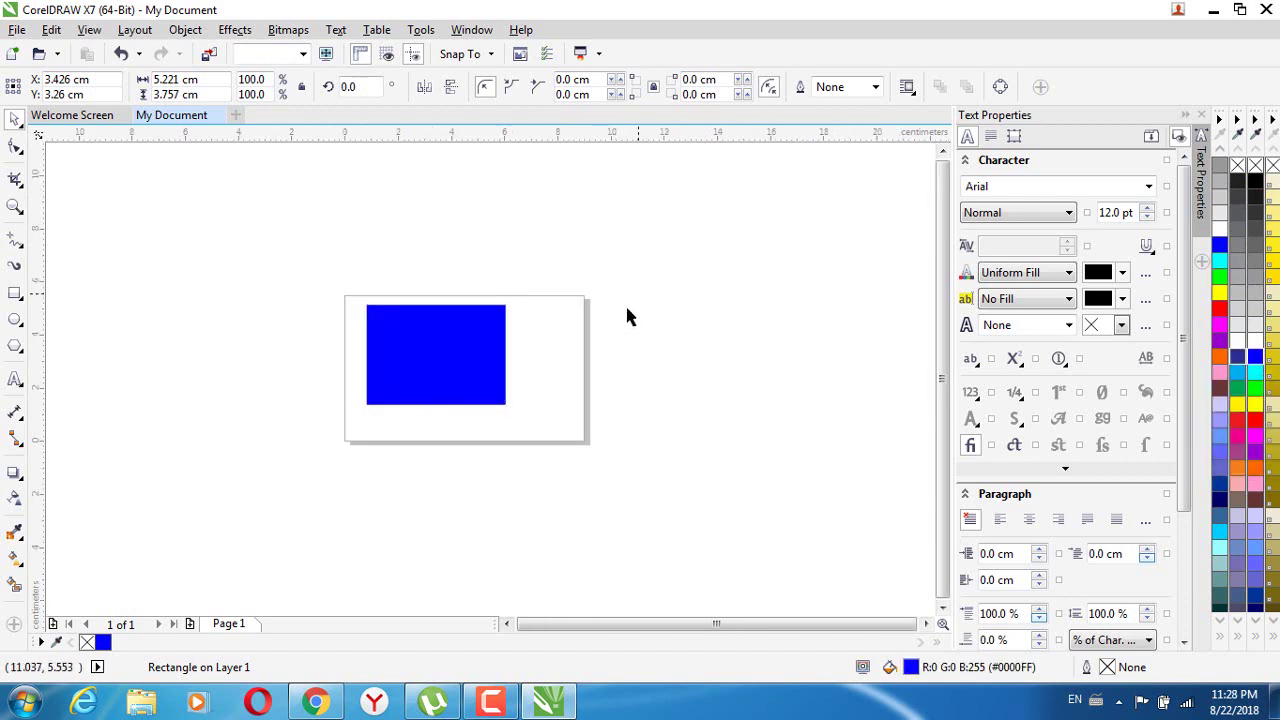
# Step: Move the blue rectangle to the middle of the page, centered at about X 4.45 cm, Y 2.77 cm
pyautogui.scroll(2, 449, 397)
pyautogui.scroll(-3, 461, 330)
pyautogui.scroll(2, 457, 335)
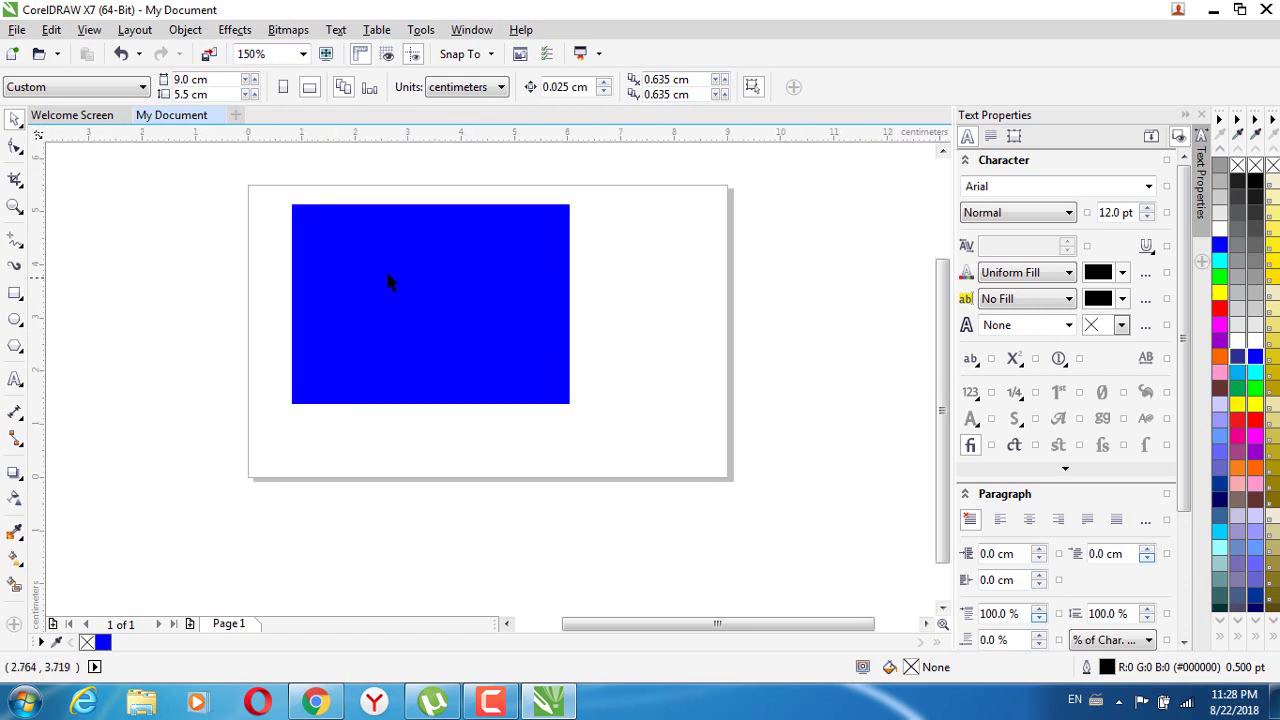
pyautogui.moveTo(378, 272); pyautogui.dragTo(432, 298)
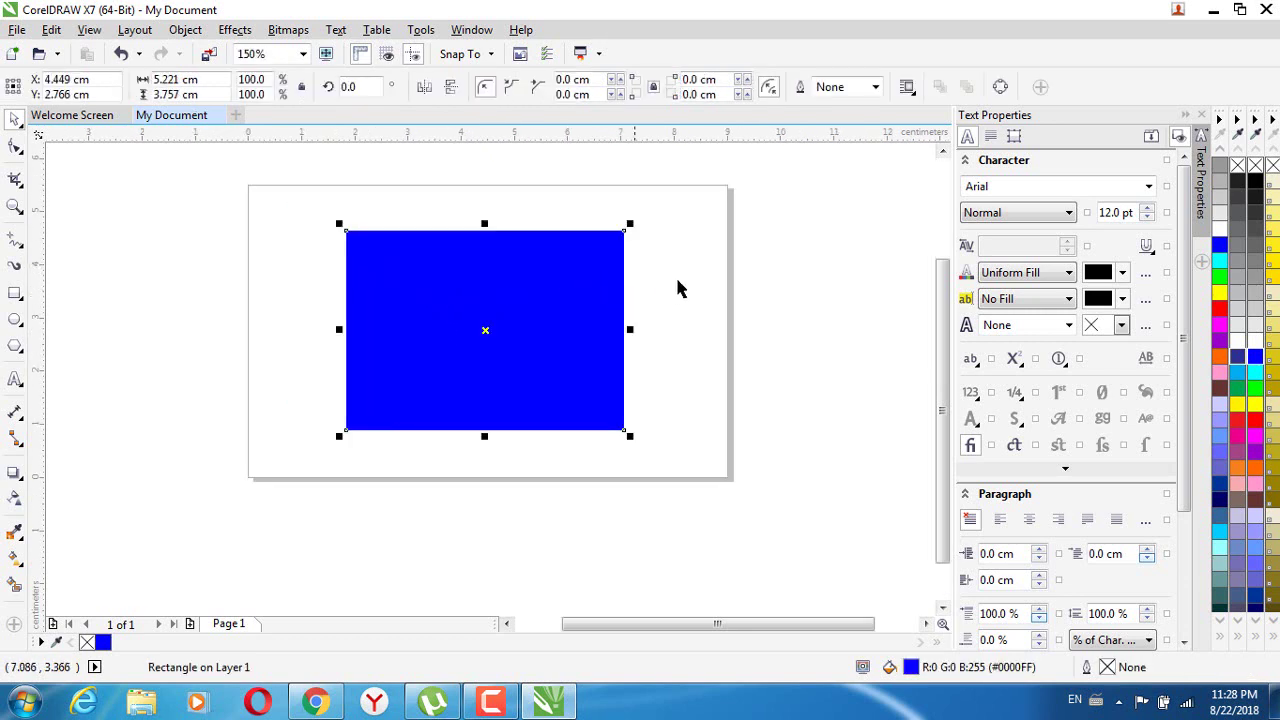
# Step: Practise selecting and deselecting the blue rectangle several times
pyautogui.click(745, 272)
pyautogui.click(583, 280)
pyautogui.click(760, 343)
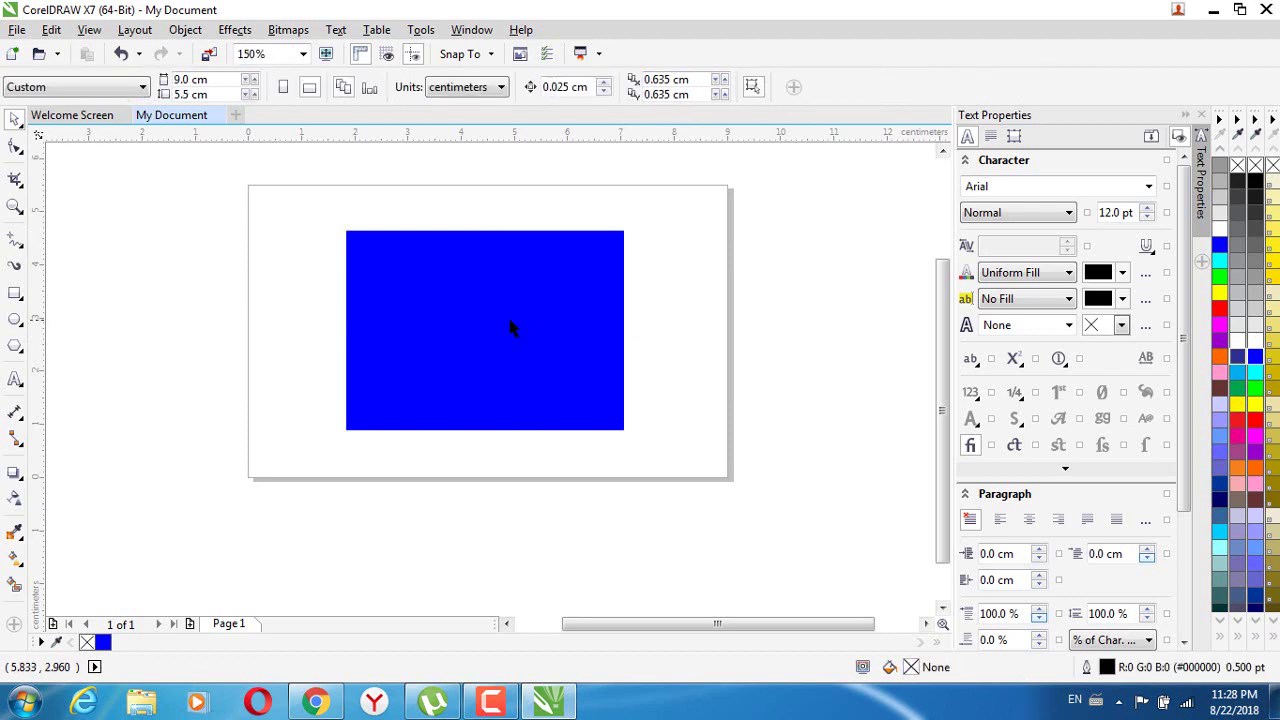
pyautogui.click(508, 328)
pyautogui.click(732, 284)
pyautogui.click(464, 292)
pyautogui.click(766, 339)
# Step: Scale the blue rectangle down proportionally to about 2.88 × 2.07 cm from its upper-right corner, and deselect it
pyautogui.click(590, 318)
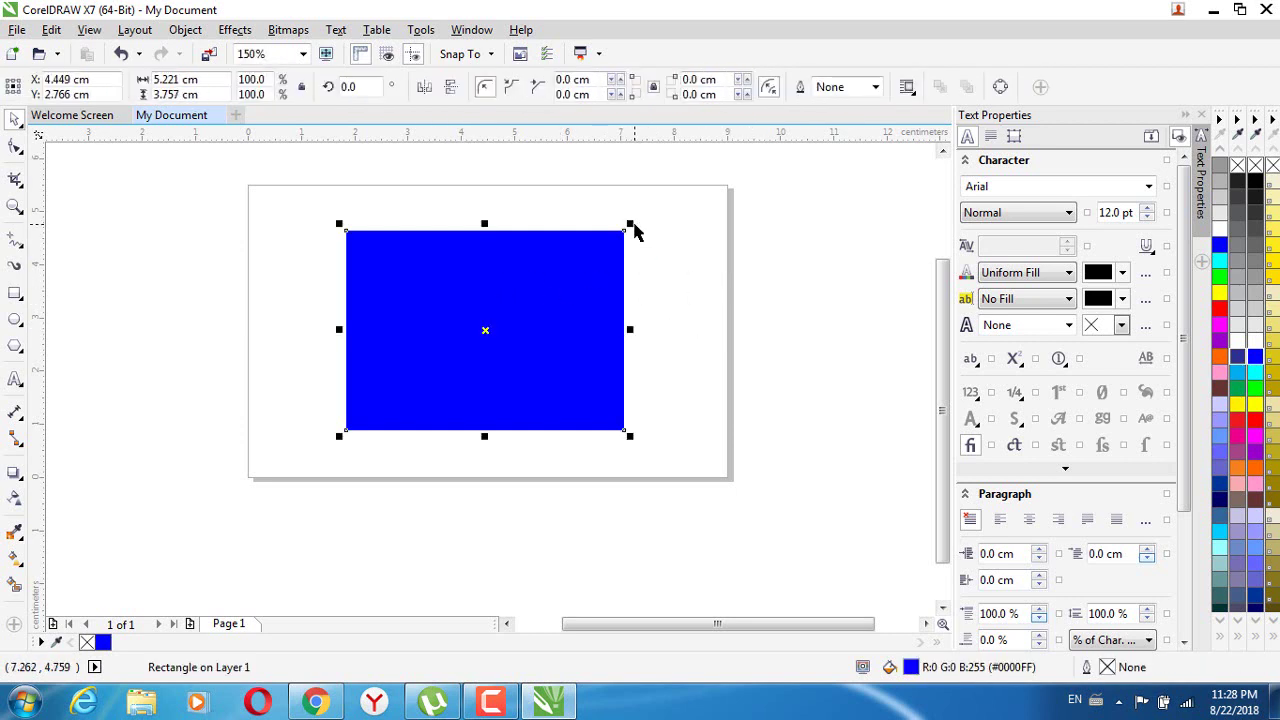
pyautogui.moveTo(630, 225); pyautogui.dragTo(414, 283)
pyautogui.click(251, 229)
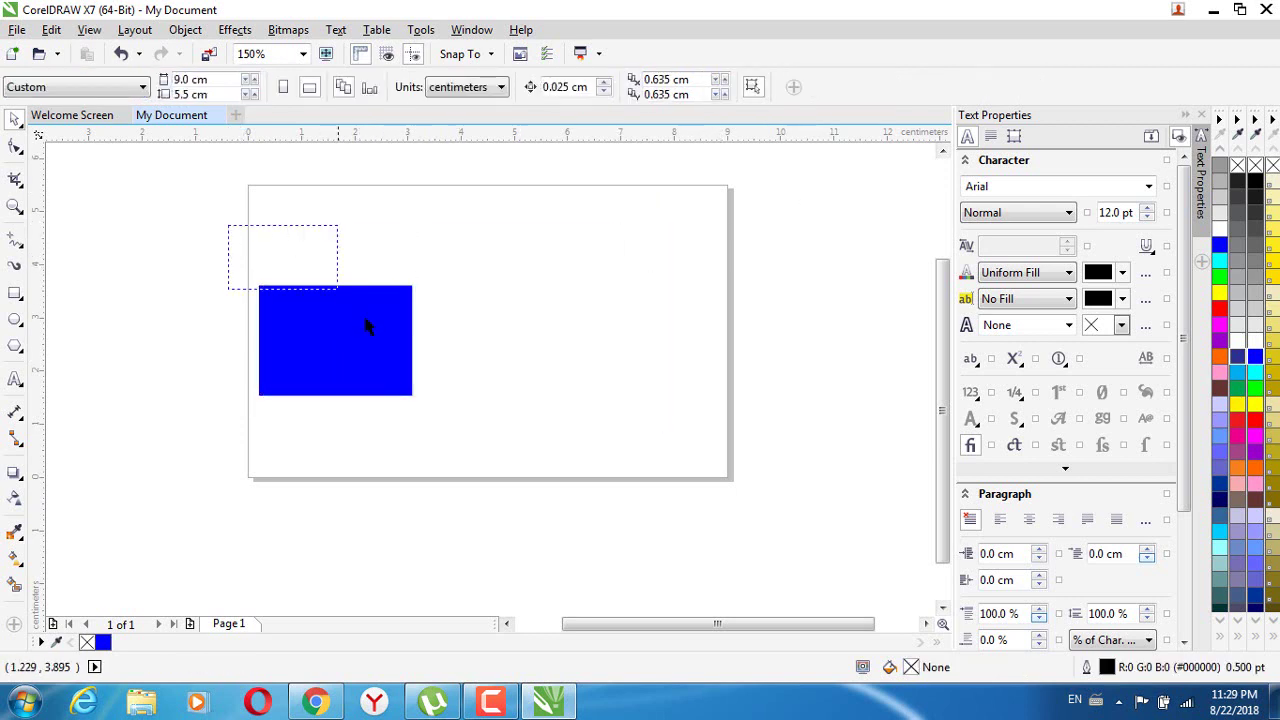
# Step: Select the scaled rectangle with a marquee and move it to about X 2.19 cm, Y 3.16 cm
pyautogui.moveTo(365, 325); pyautogui.dragTo(434, 449)
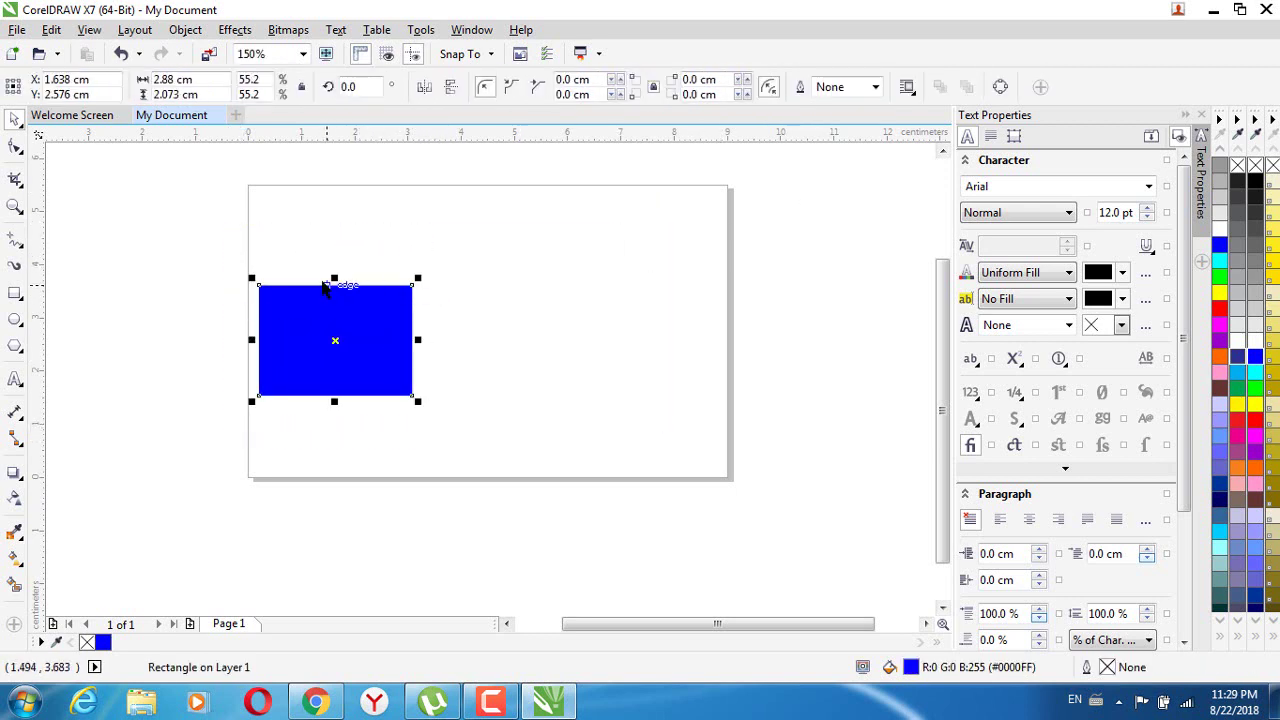
pyautogui.click(229, 245)
pyautogui.moveTo(229, 240); pyautogui.dragTo(463, 431)
pyautogui.moveTo(361, 315); pyautogui.dragTo(391, 284)
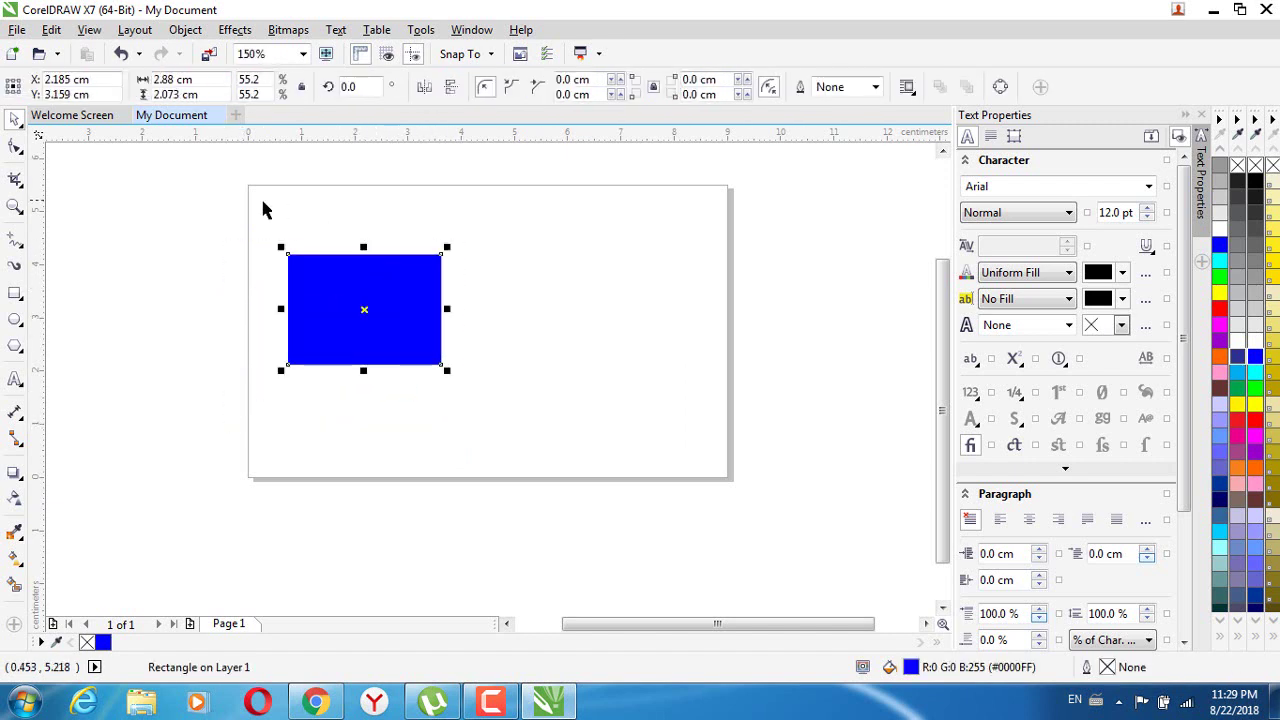
# Step: Practise deselecting the blue rectangle and reselecting it with a marquee around it, ending with it selected
pyautogui.moveTo(214, 189); pyautogui.dragTo(472, 430)
pyautogui.click(536, 291)
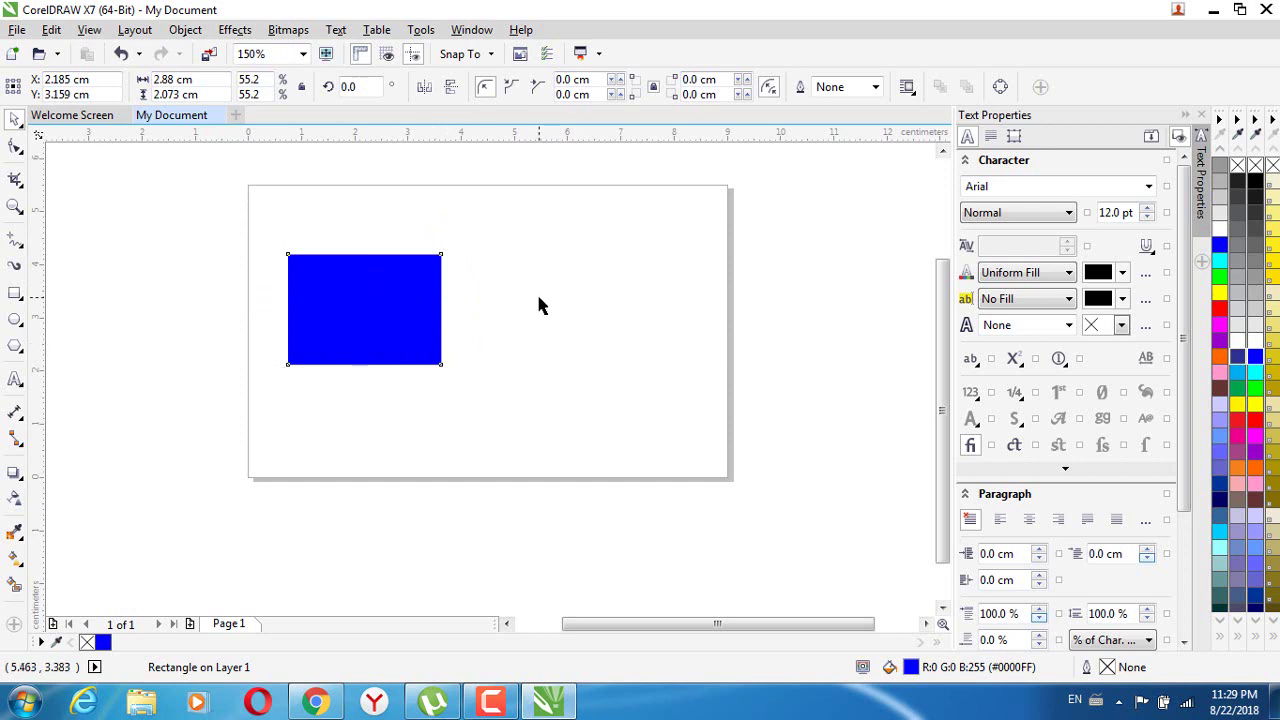
pyautogui.moveTo(220, 205); pyautogui.dragTo(568, 430)
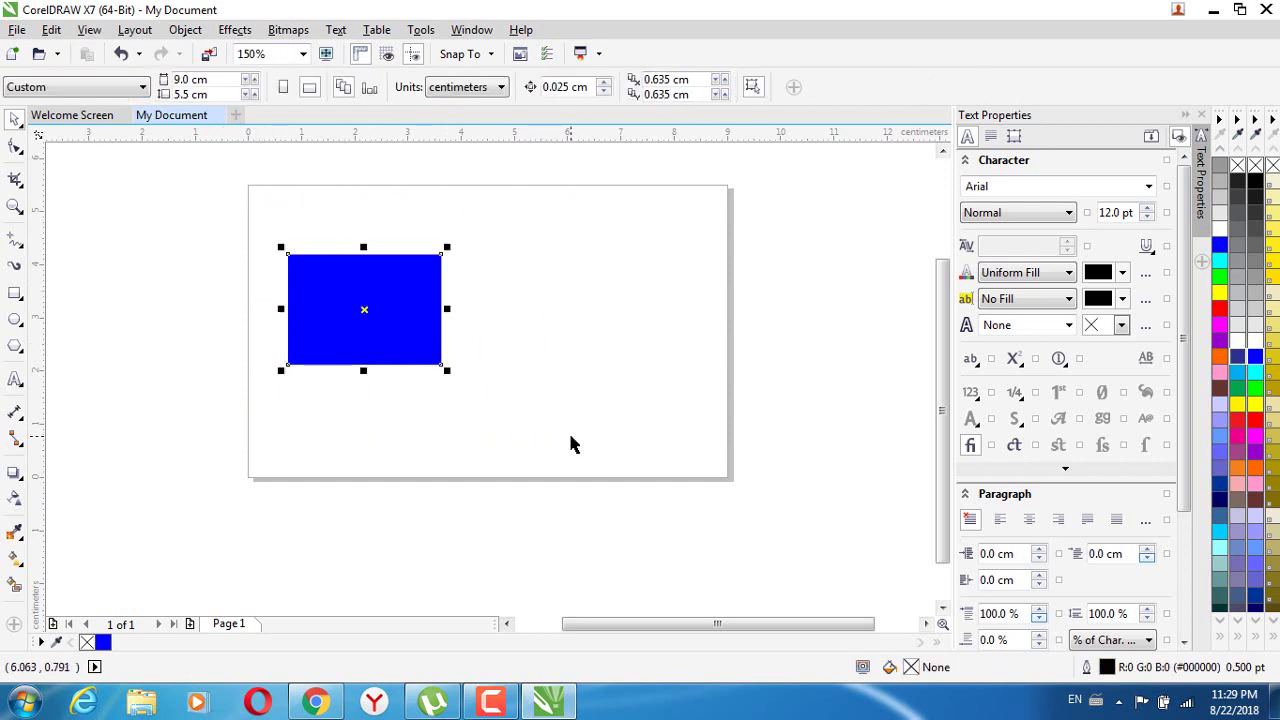
pyautogui.click(534, 345)
pyautogui.click(343, 303)
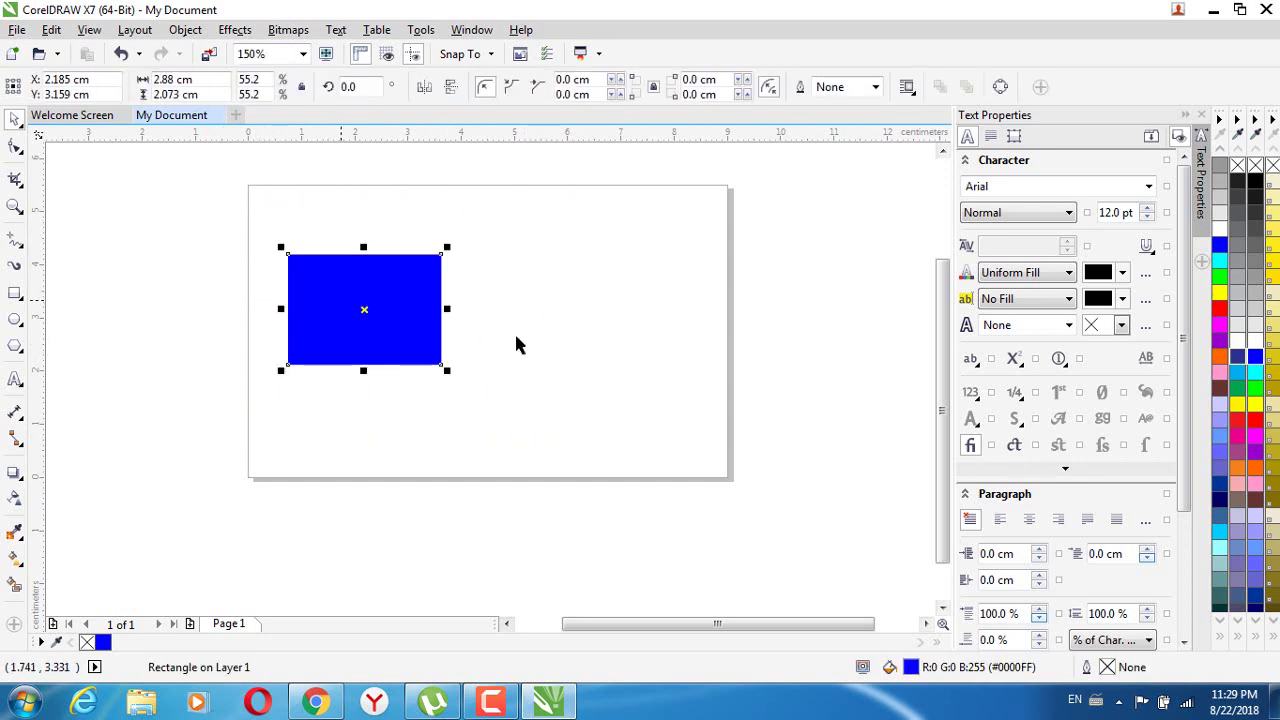
pyautogui.click(571, 337)
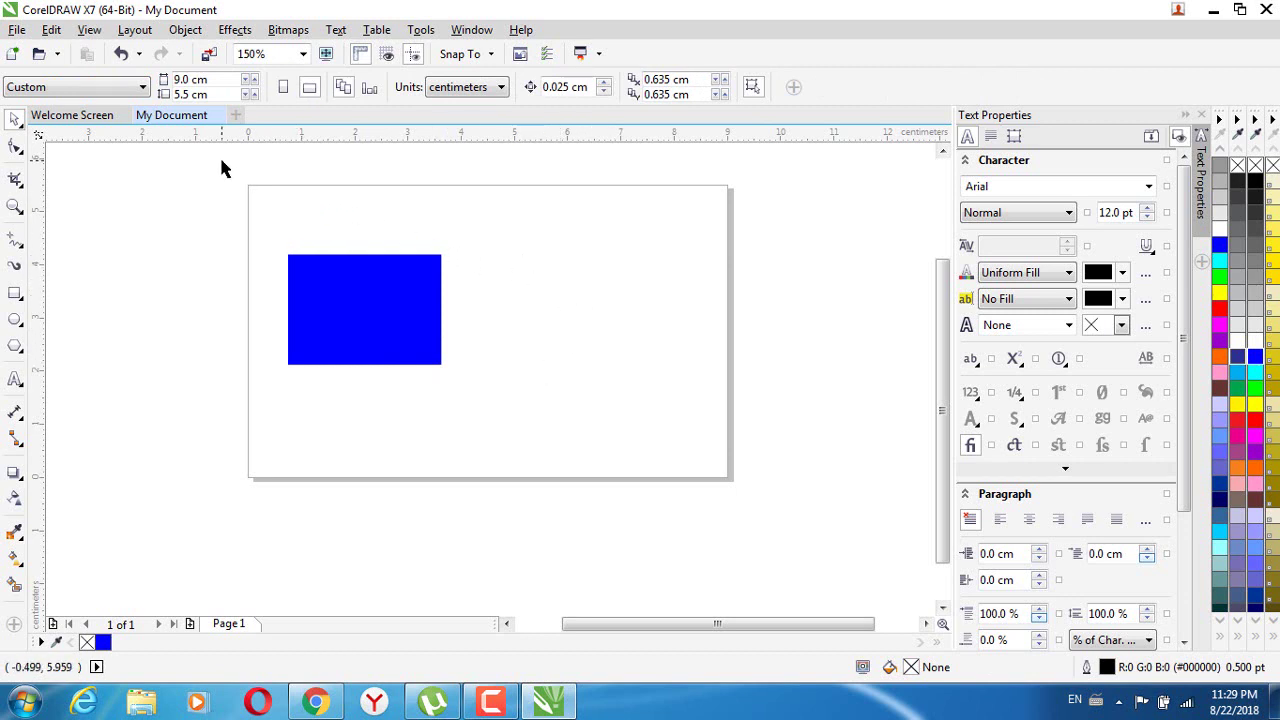
pyautogui.moveTo(221, 162); pyautogui.dragTo(742, 488)
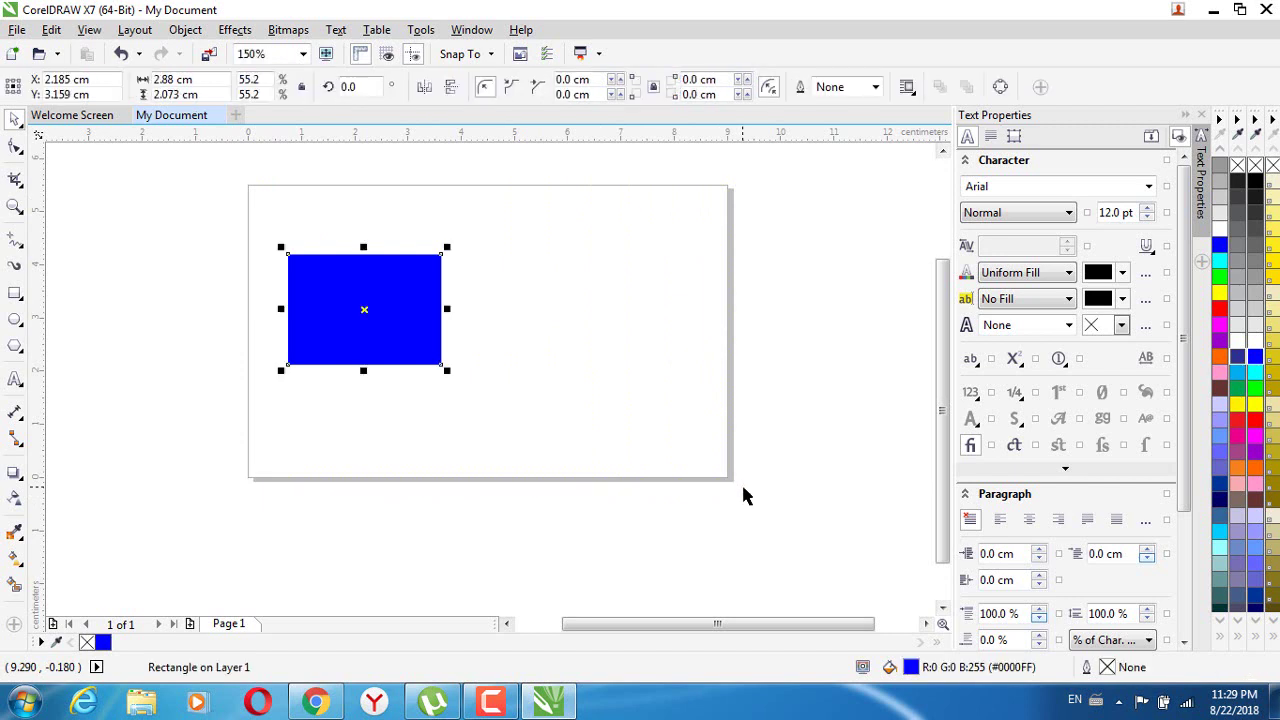
pyautogui.click(509, 368)
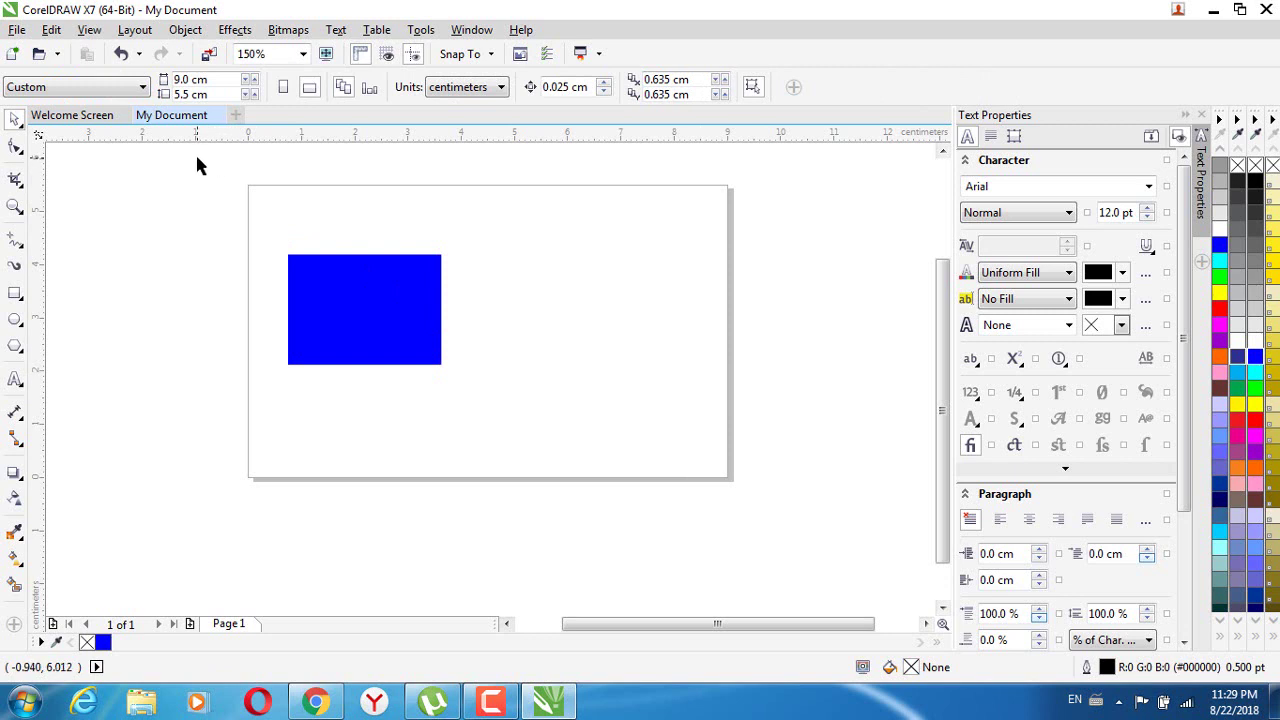
pyautogui.moveTo(210, 157); pyautogui.dragTo(757, 523)
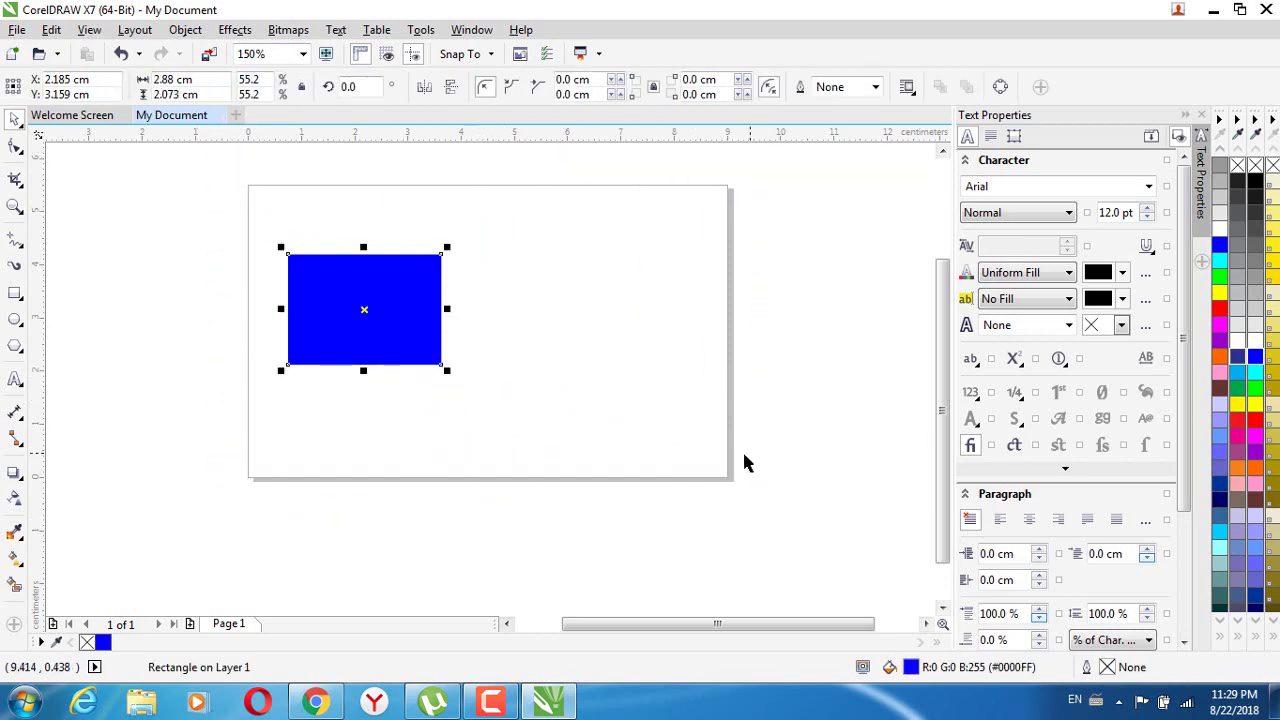